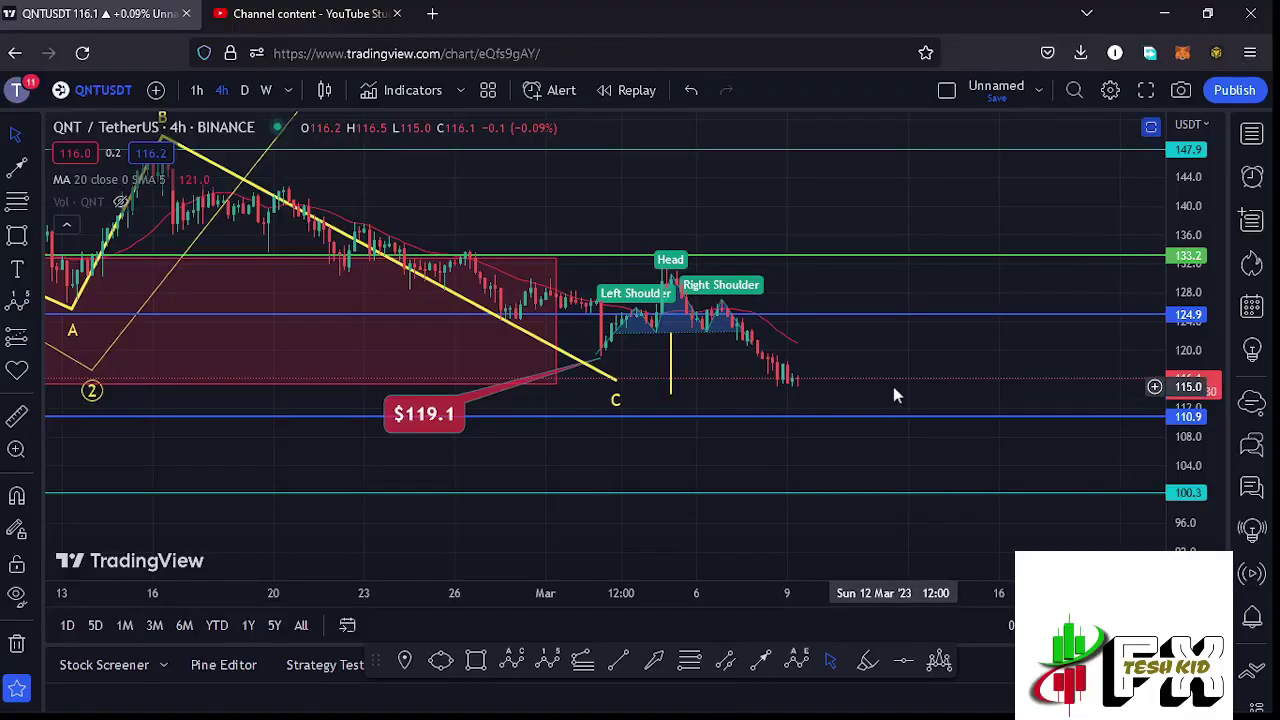
- Review the head-and-shoulders line and yellow ABC wave drawings, then reset and compress the price scale
{"action": "left_click_drag", "start_coordinate": [900, 368], "coordinate": [997, 358]}
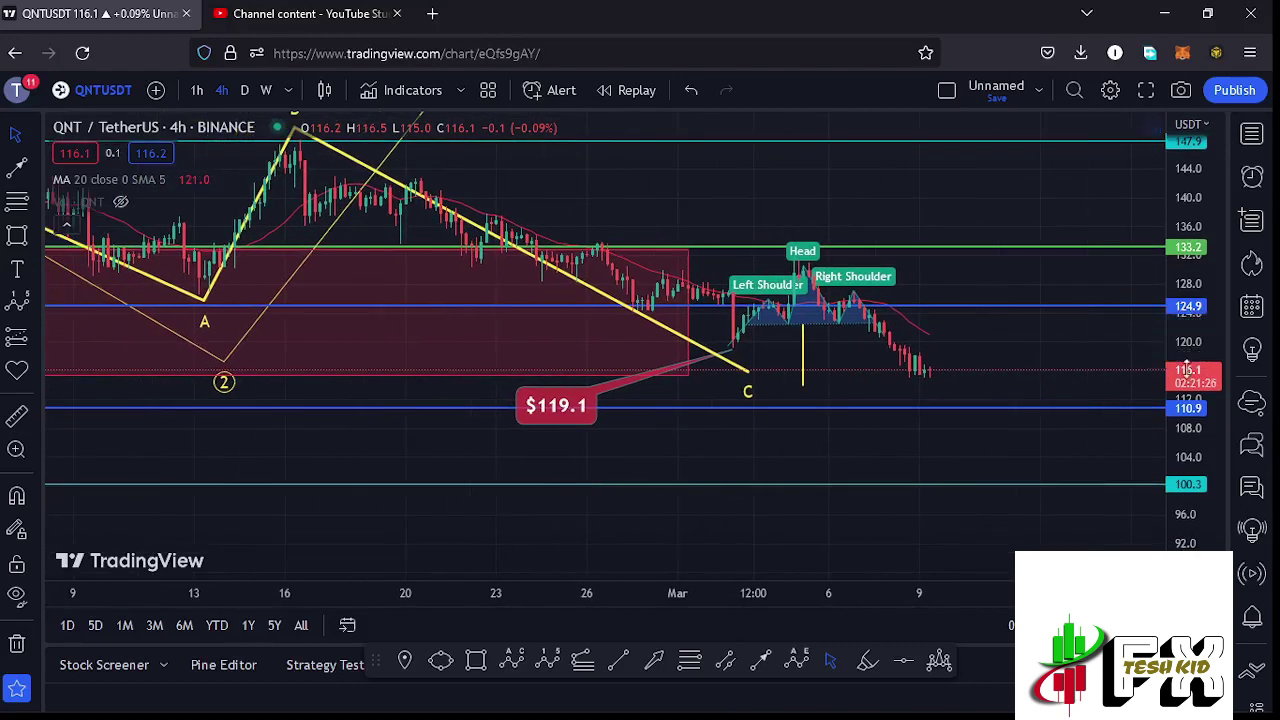
{"action": "scroll", "coordinate": [838, 414], "scroll_direction": "up", "scroll_amount": 4}
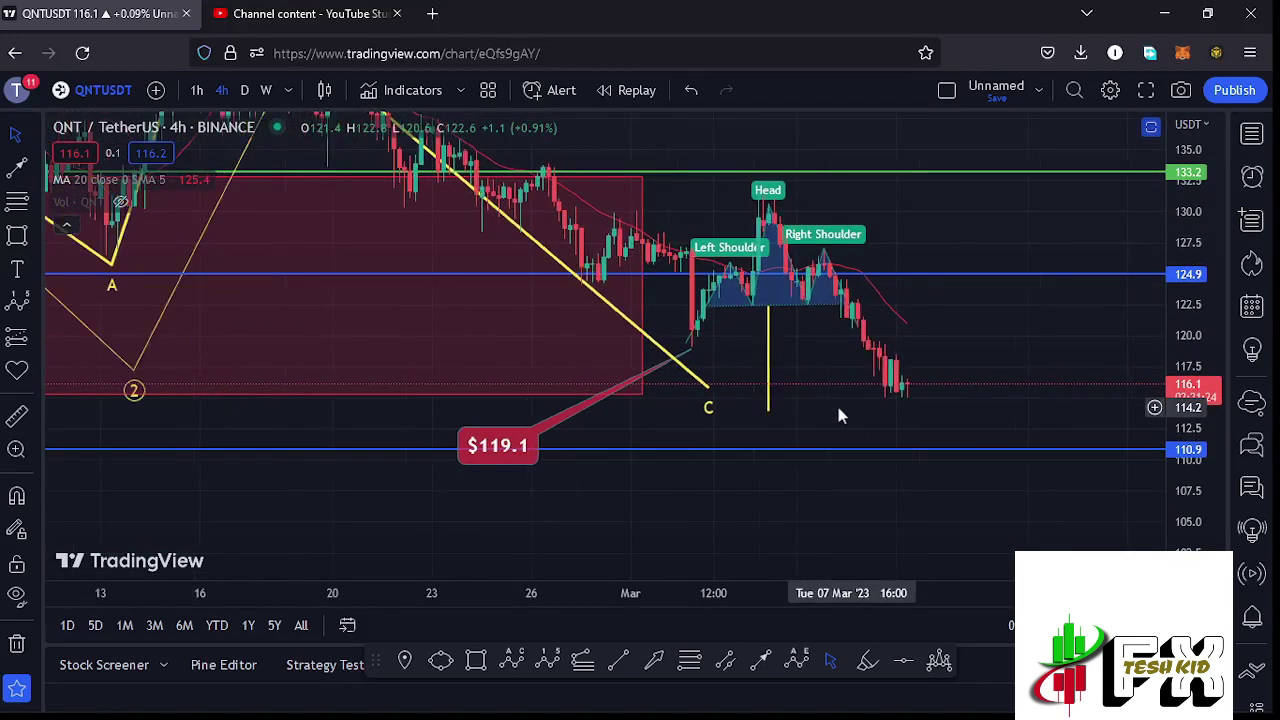
{"action": "scroll", "coordinate": [836, 402], "scroll_direction": "up", "scroll_amount": 2}
{"action": "left_click_drag", "start_coordinate": [816, 320], "coordinate": [954, 375]}
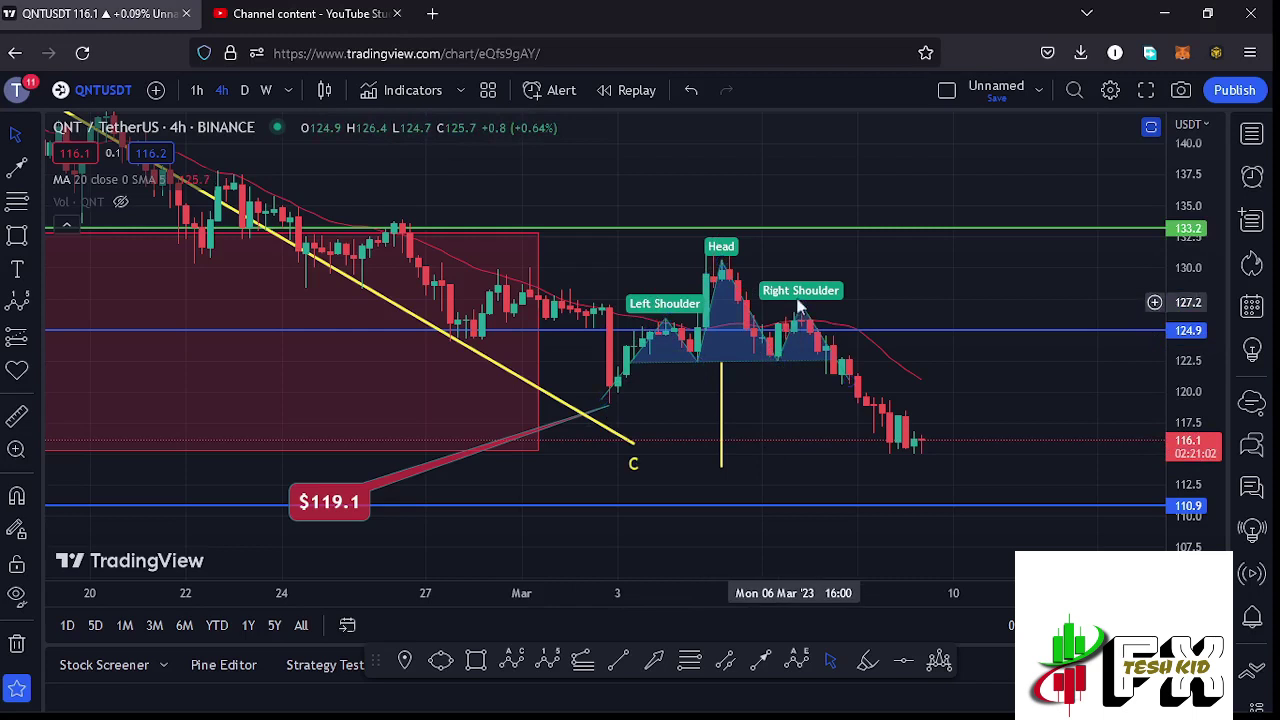
{"action": "left_click", "coordinate": [720, 469]}
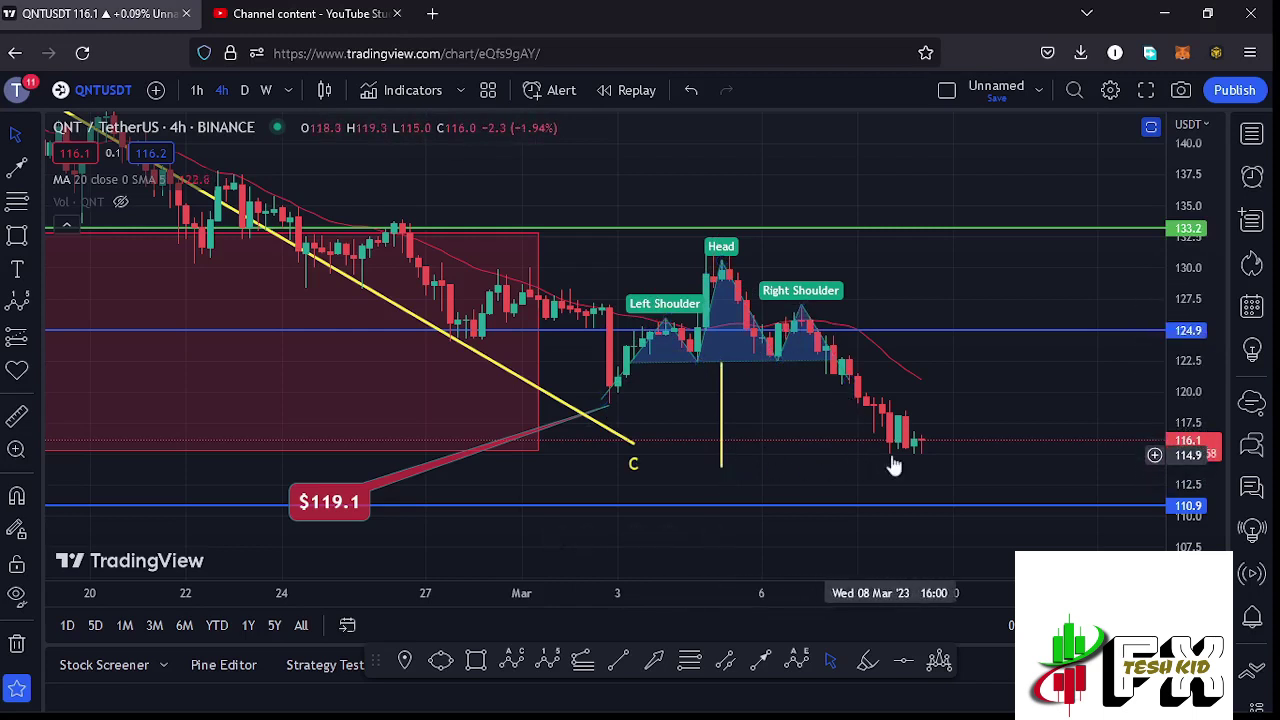
{"action": "scroll", "coordinate": [893, 467], "scroll_direction": "down", "scroll_amount": 5}
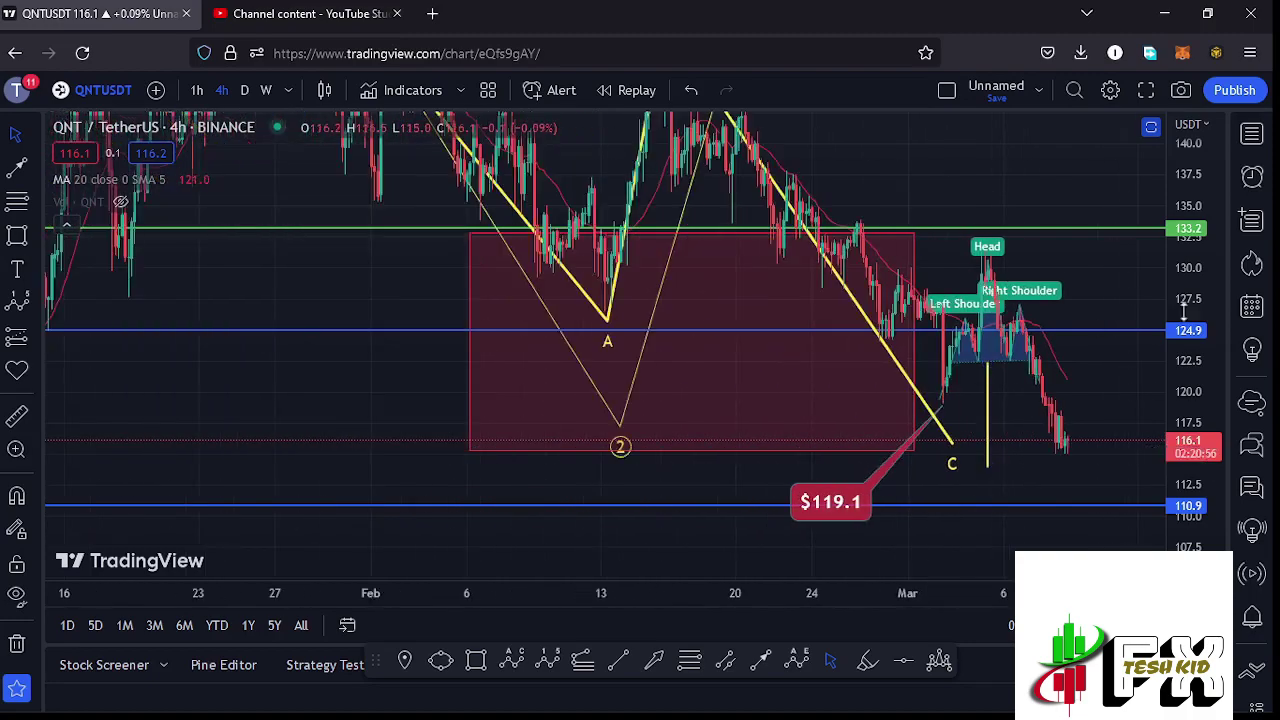
{"action": "scroll", "coordinate": [1015, 320], "scroll_direction": "down", "scroll_amount": 10}
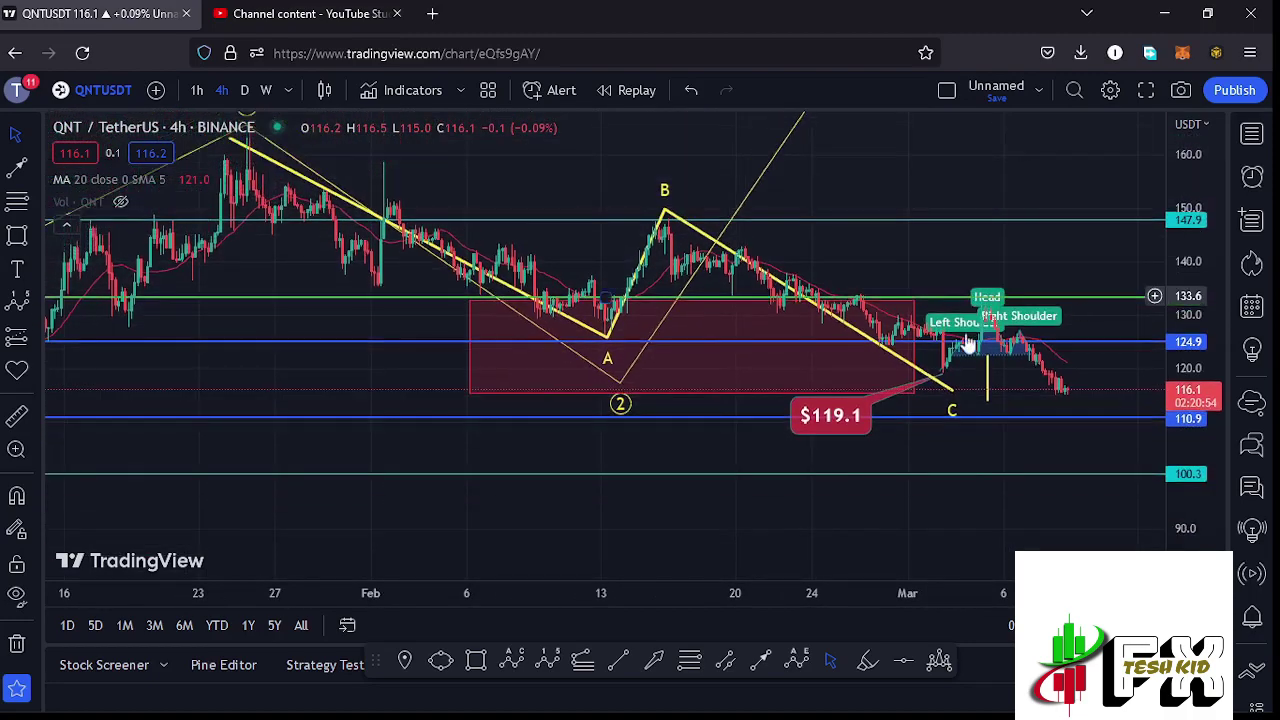
{"action": "left_click_drag", "start_coordinate": [938, 376], "coordinate": [886, 404]}
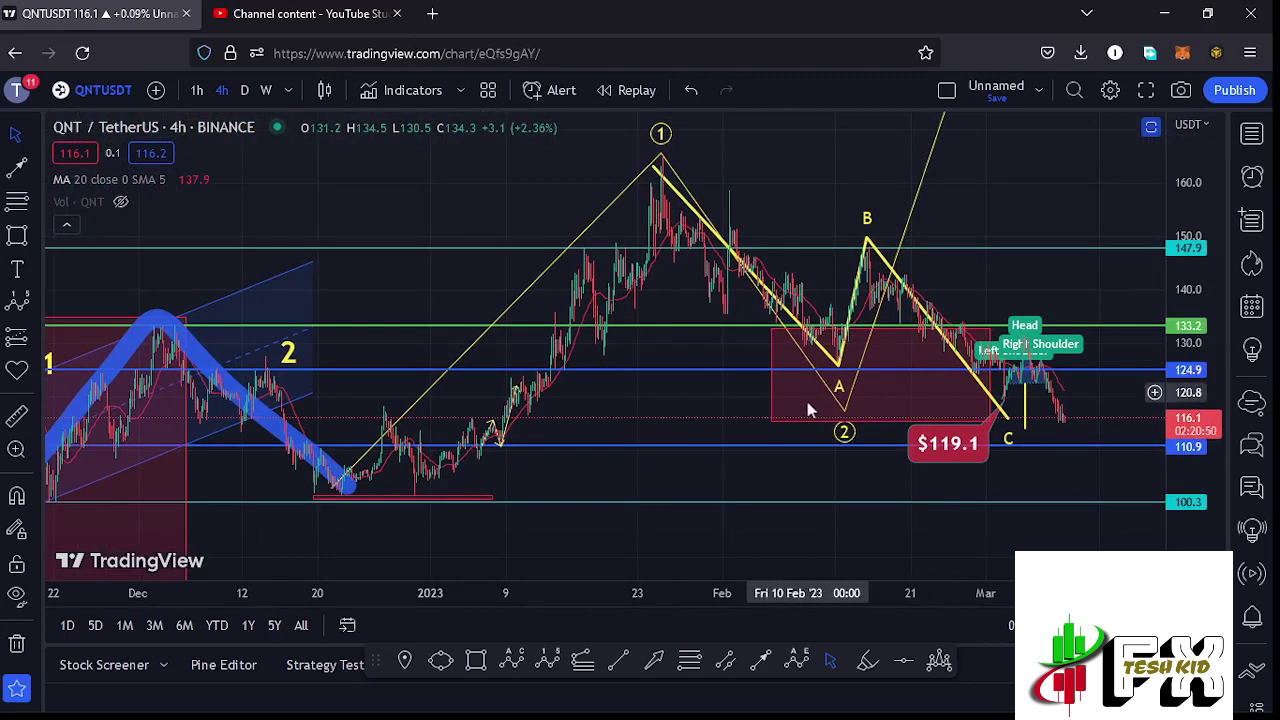
{"action": "left_click", "coordinate": [836, 394]}
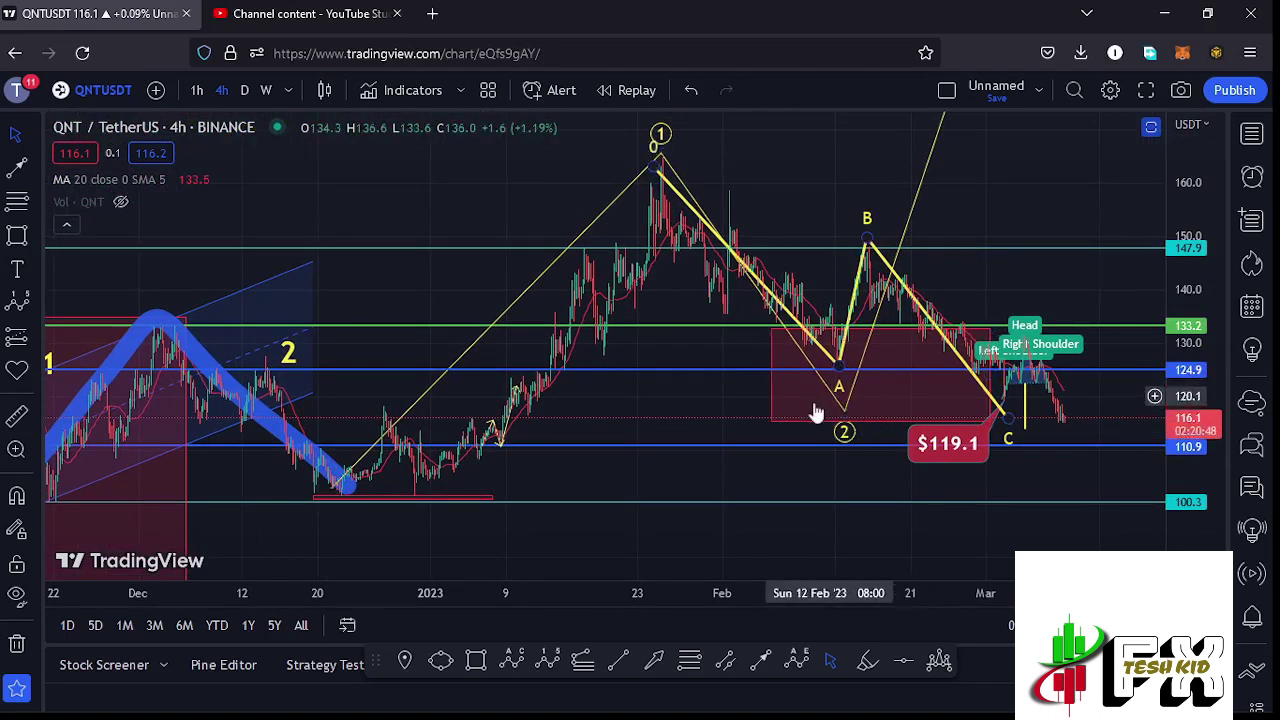
{"action": "key", "text": "alt+r"}
{"action": "left_click_drag", "start_coordinate": [1188, 255], "coordinate": [1190, 305]}
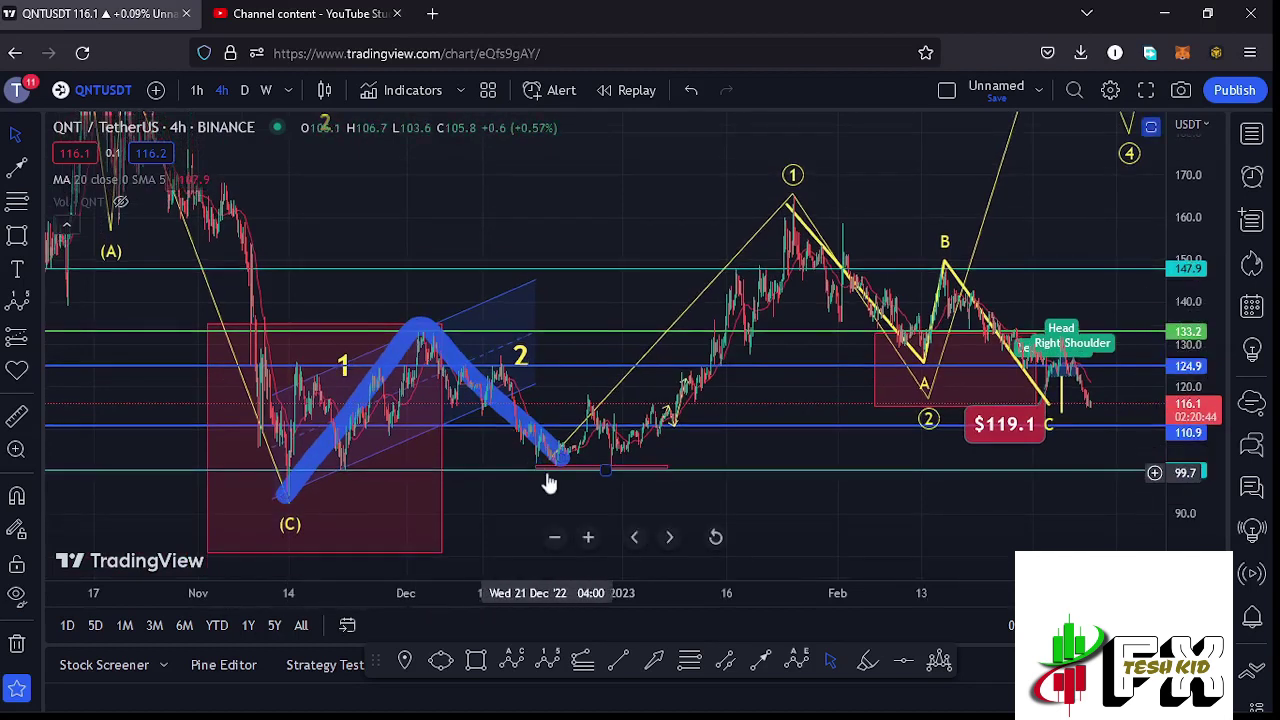
- Check the blue wave path, rescale the chart, and anchor a Fib retracement on the December 30 low
{"action": "left_click", "coordinate": [530, 450]}
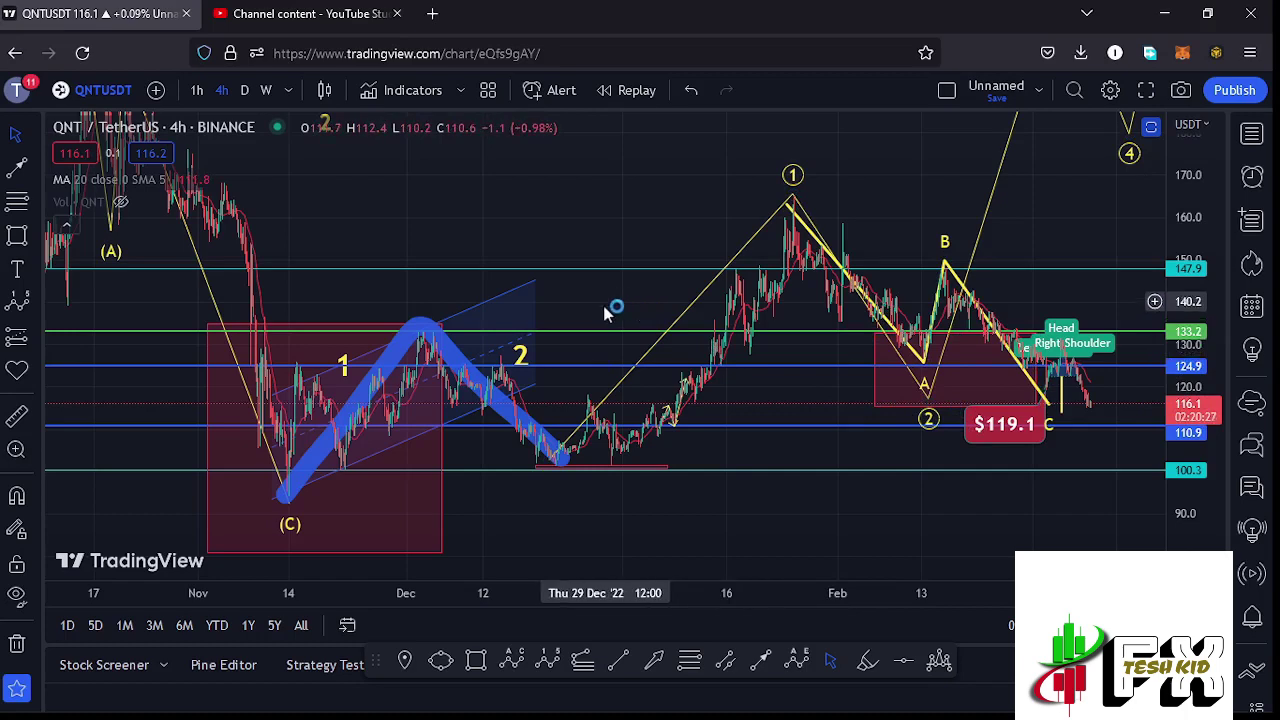
{"action": "scroll", "coordinate": [640, 305], "scroll_direction": "down", "scroll_amount": 3}
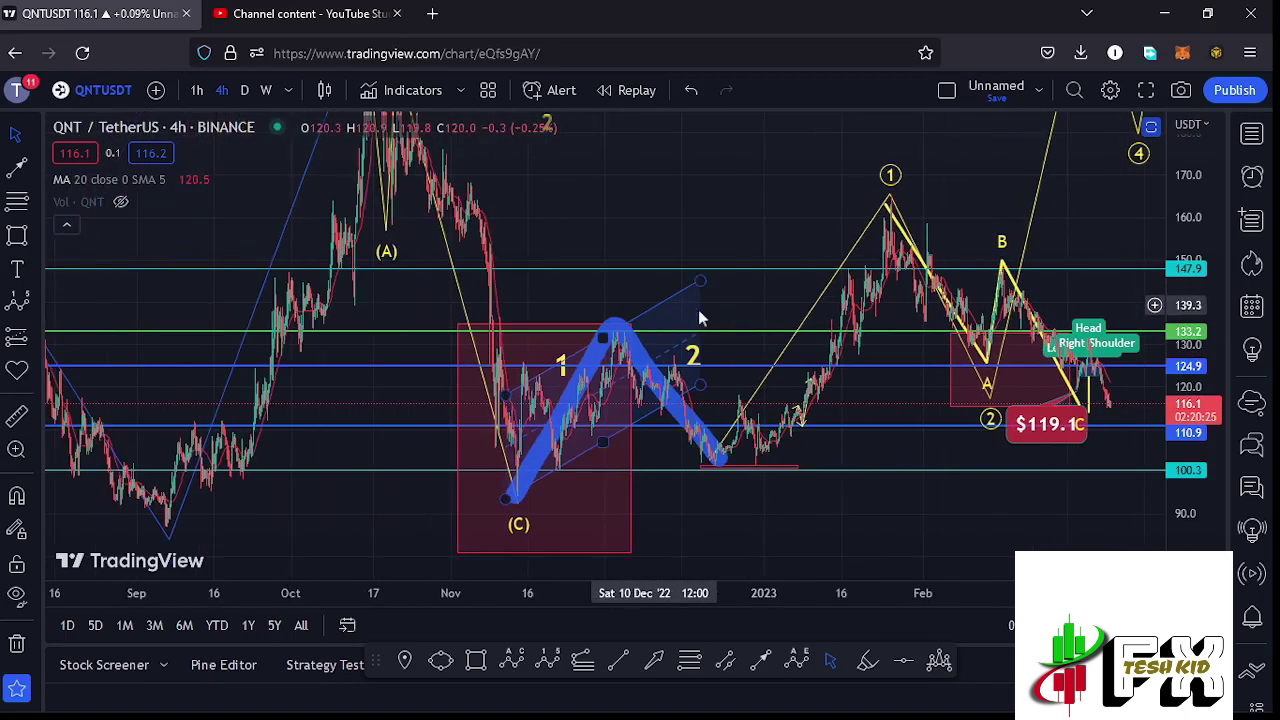
{"action": "left_click_drag", "start_coordinate": [750, 309], "coordinate": [719, 339]}
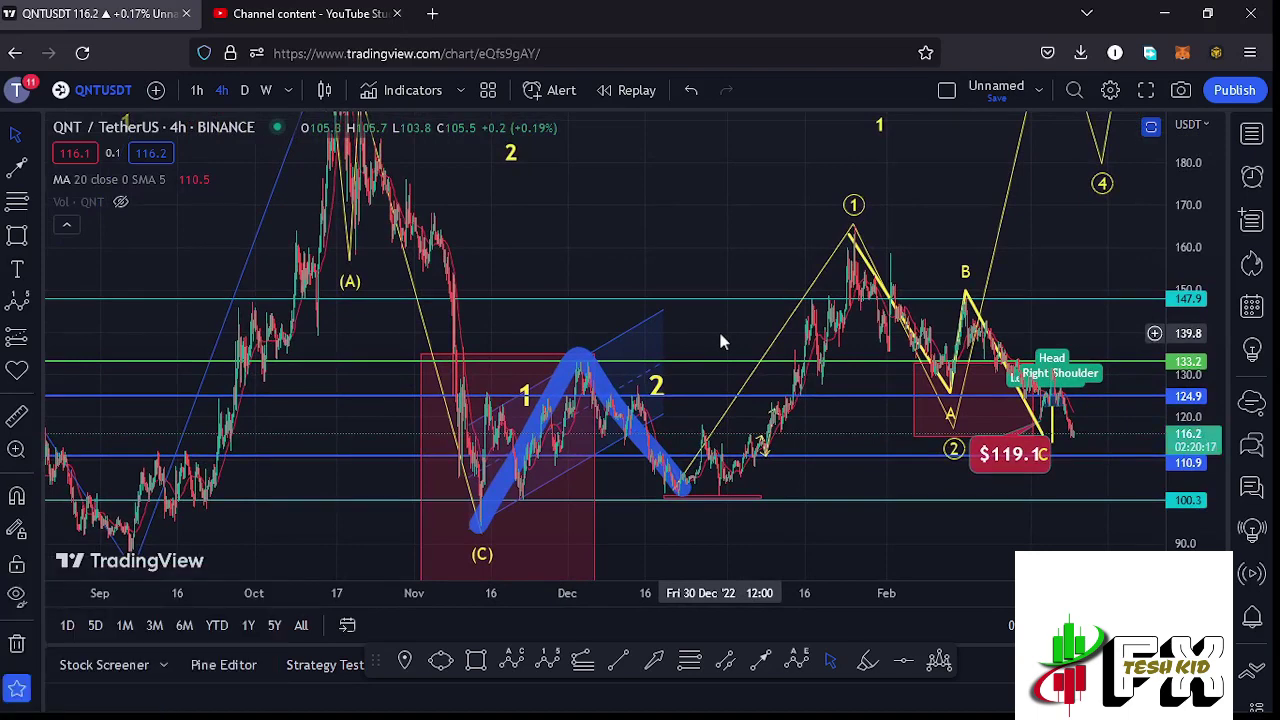
{"action": "scroll", "coordinate": [651, 354], "scroll_direction": "up", "scroll_amount": 2}
{"action": "scroll", "coordinate": [651, 354], "scroll_direction": "up", "scroll_amount": 1}
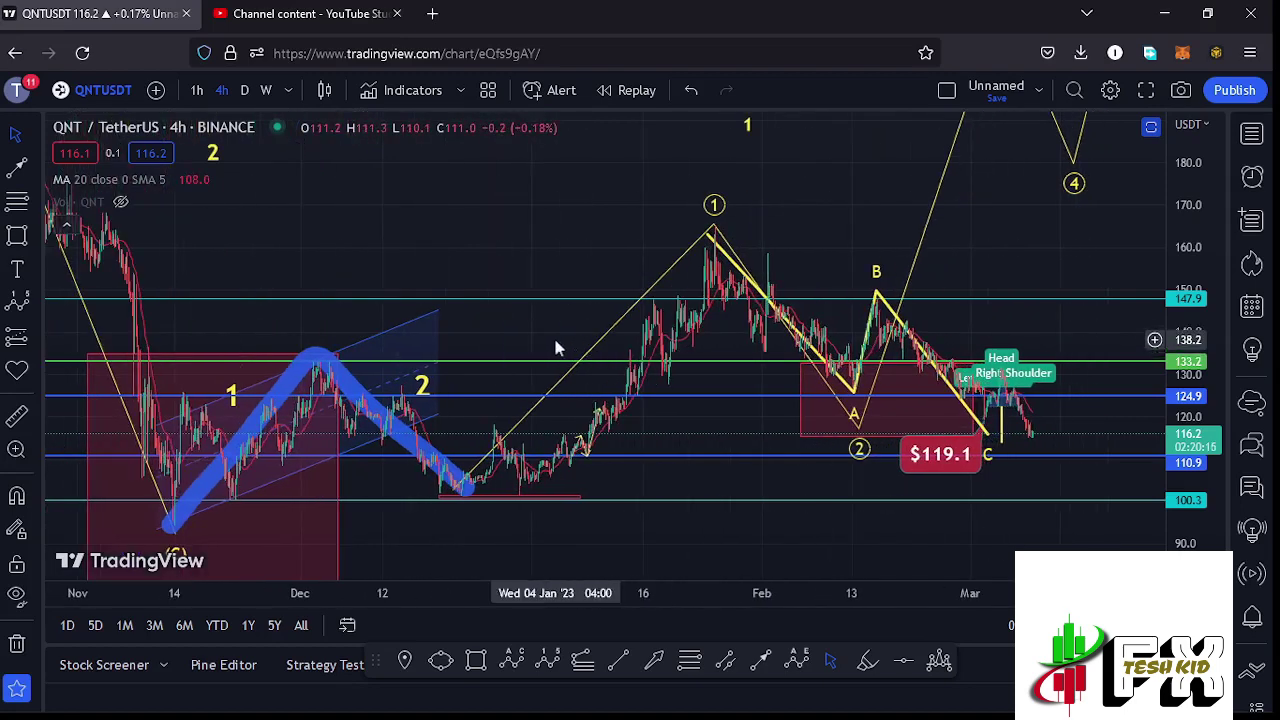
{"action": "scroll", "coordinate": [1176, 345], "scroll_direction": "up", "scroll_amount": 1}
{"action": "left_click_drag", "start_coordinate": [1198, 427], "coordinate": [1196, 385]}
{"action": "left_click_drag", "start_coordinate": [1040, 326], "coordinate": [1057, 309]}
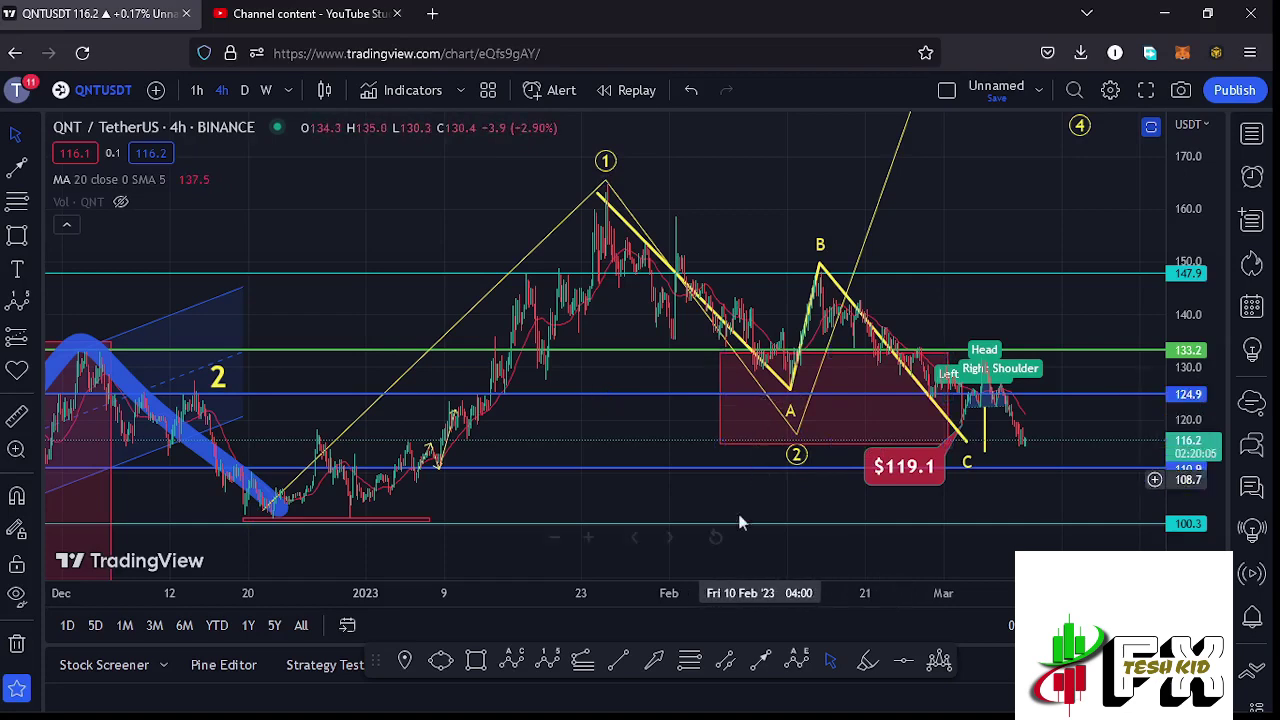
{"action": "left_click", "coordinate": [349, 519]}
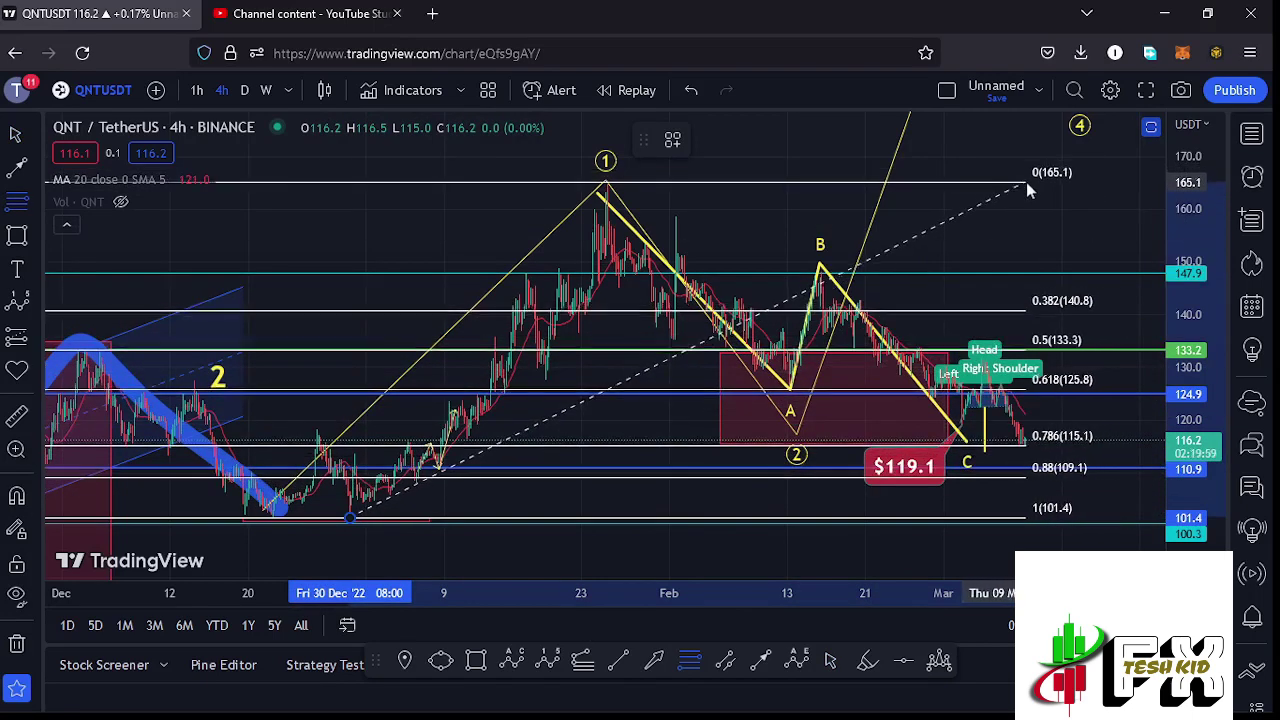
- Finish the Fib retracement at the 165.7 wave-1 peak (0.786 at 115.2), then rescale and pan
{"action": "left_click", "coordinate": [1031, 185]}
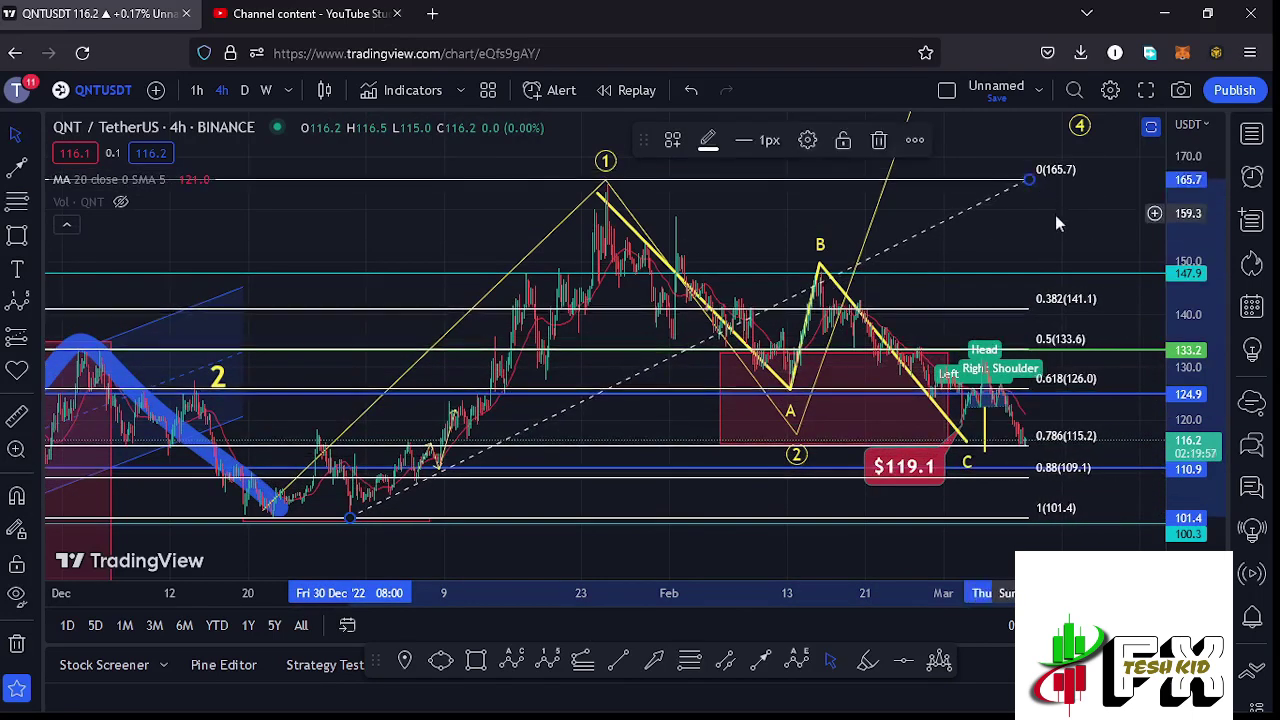
{"action": "left_click_drag", "start_coordinate": [1190, 425], "coordinate": [1190, 392]}
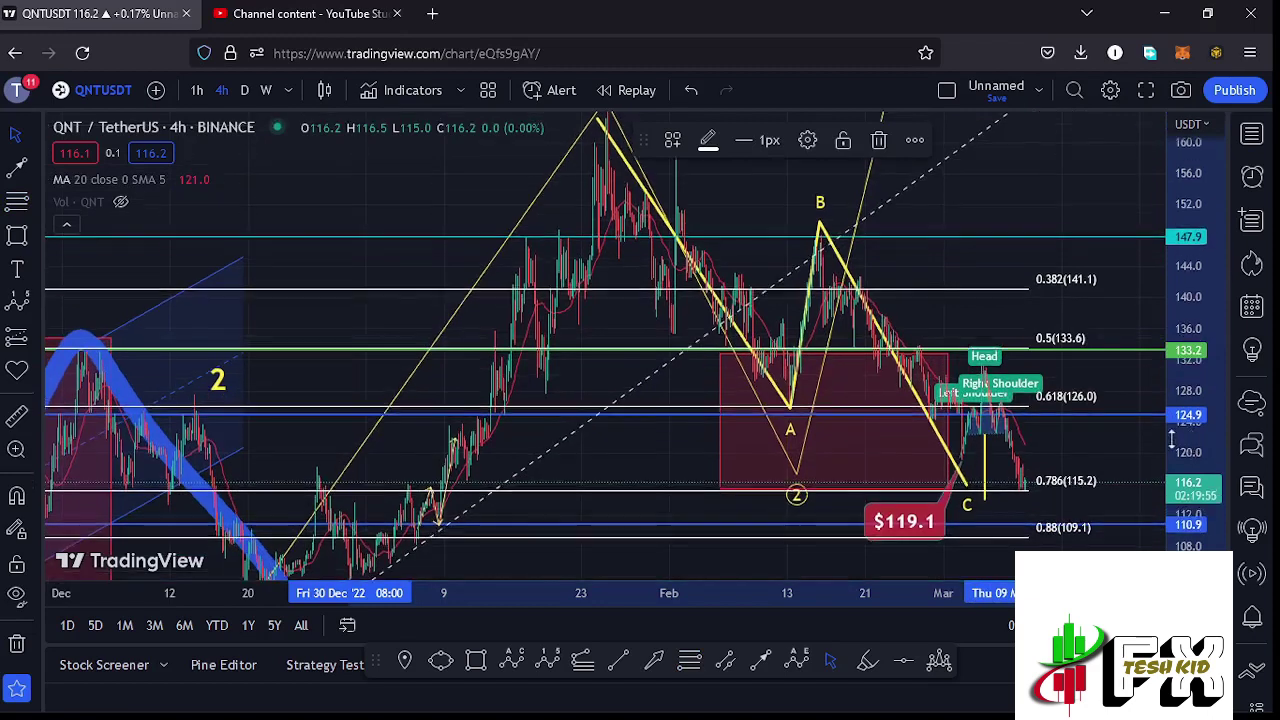
{"action": "left_click_drag", "start_coordinate": [1102, 442], "coordinate": [890, 393]}
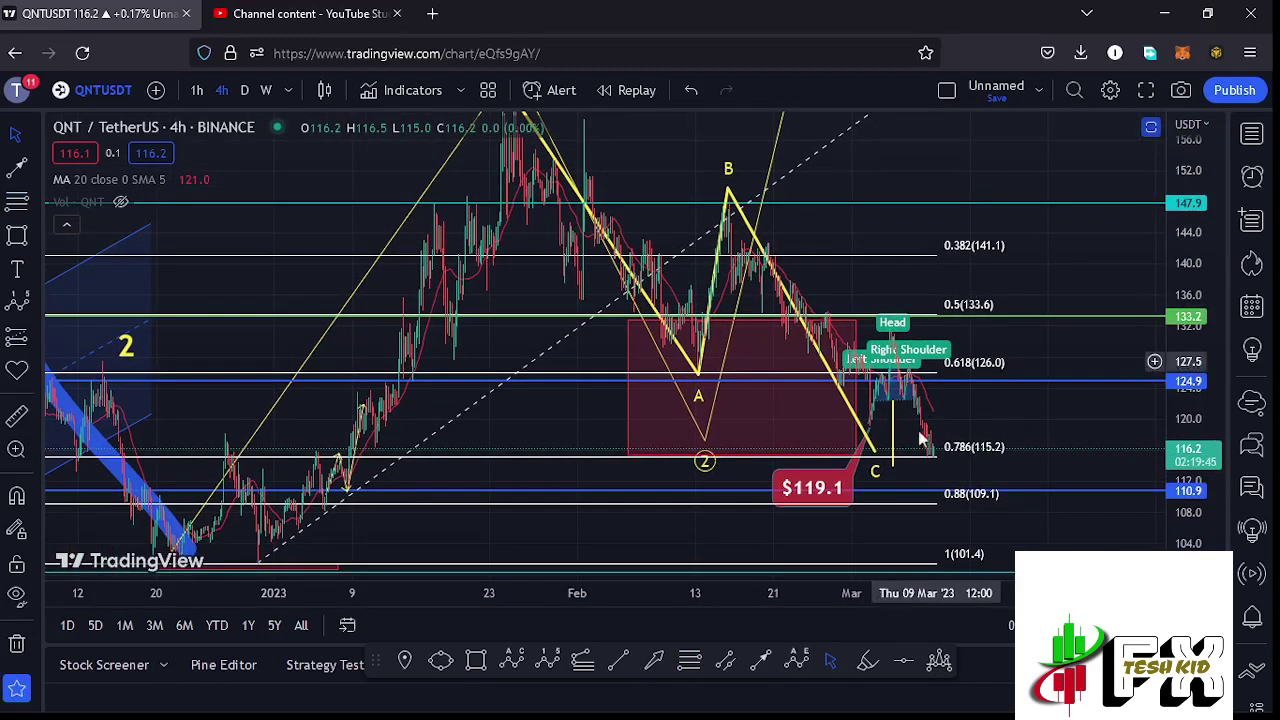
{"action": "scroll", "coordinate": [930, 465], "scroll_direction": "up", "scroll_amount": 2}
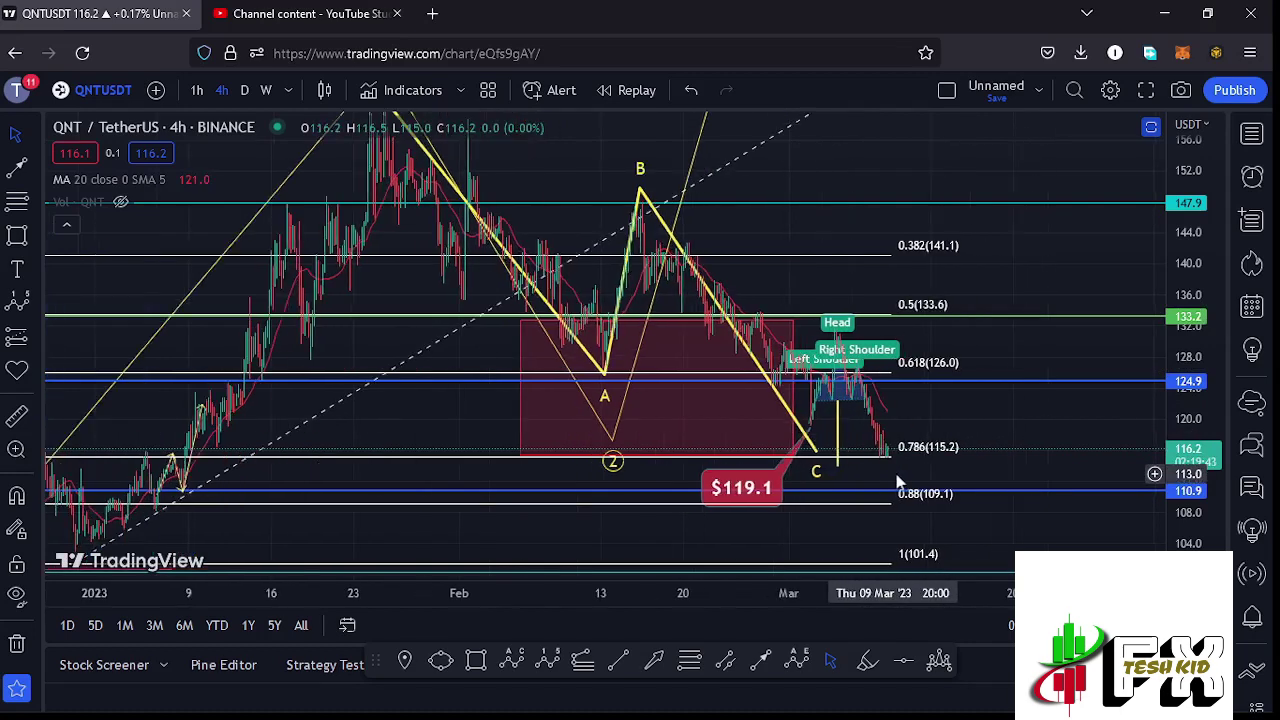
{"action": "scroll", "coordinate": [940, 420], "scroll_direction": "left", "scroll_amount": 3}
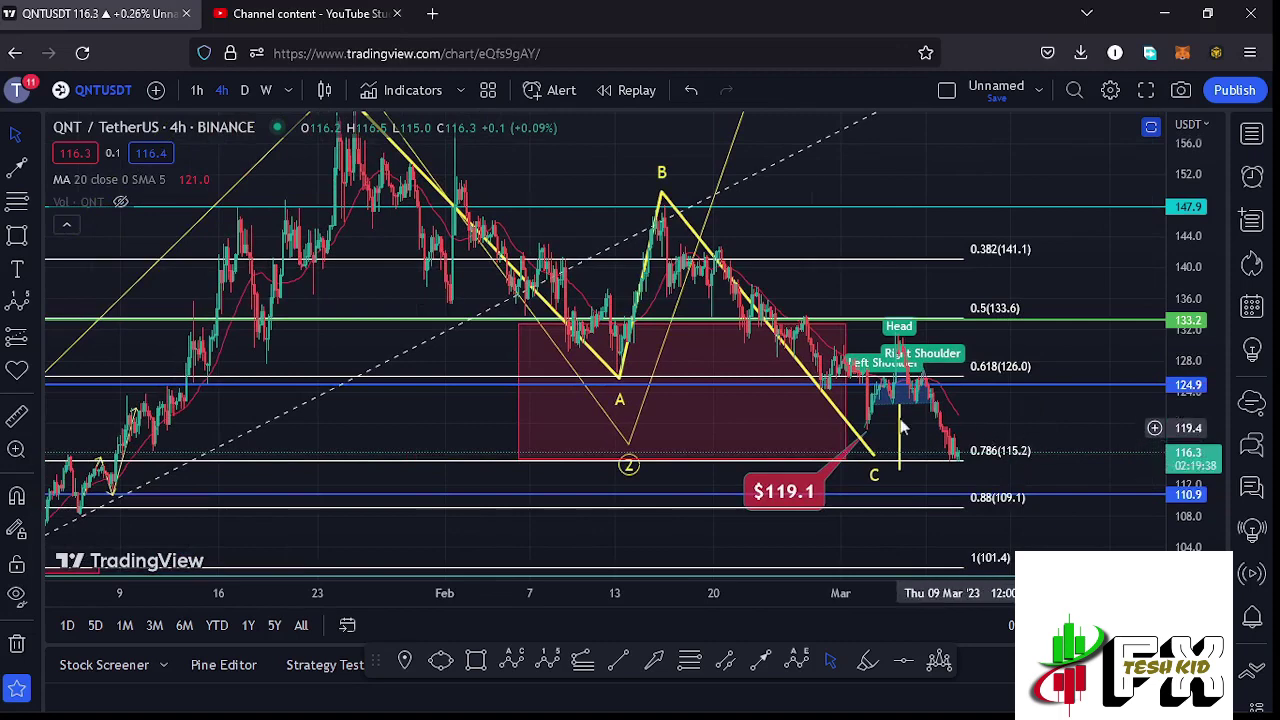
- Stretch the red zone rectangle rightward past the pattern to cover the latest candles near 116.3
{"action": "left_click", "coordinate": [846, 391]}
{"action": "mouse_move", "coordinate": [846, 391]}
{"action": "left_mouse_down"}
{"action": "mouse_move", "coordinate": [988, 389]}
{"action": "mouse_move", "coordinate": [794, 394]}
{"action": "mouse_move", "coordinate": [975, 410]}
{"action": "left_mouse_up"}
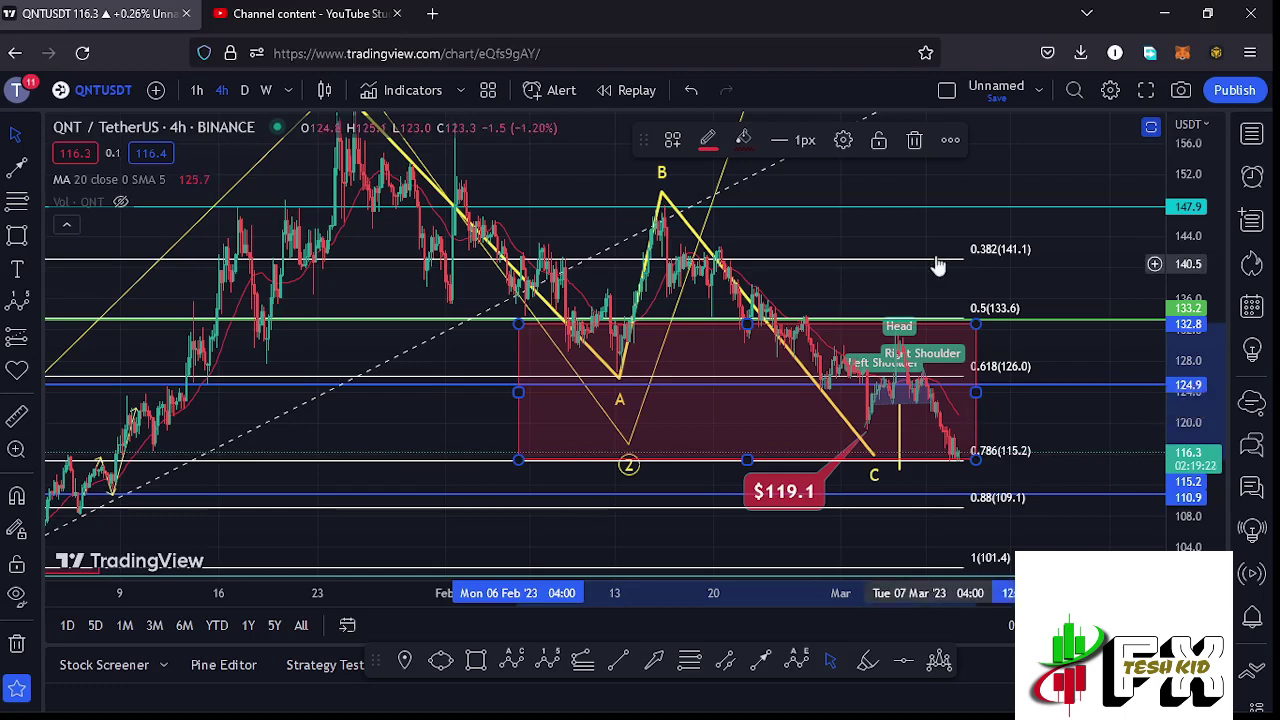
{"action": "left_click", "coordinate": [1076, 256]}
{"action": "left_click_drag", "start_coordinate": [1079, 256], "coordinate": [1043, 263]}
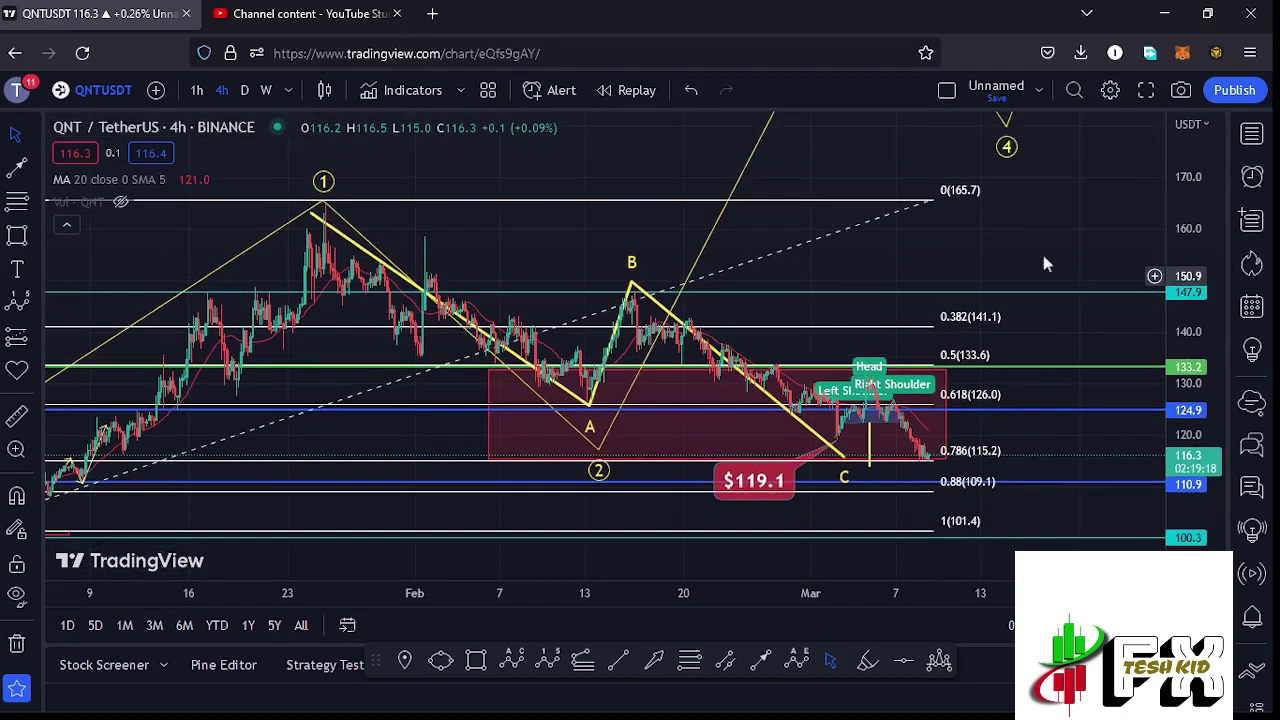
- Delete the dashed white trend line and bring the recent candles into view
{"action": "left_click", "coordinate": [922, 203]}
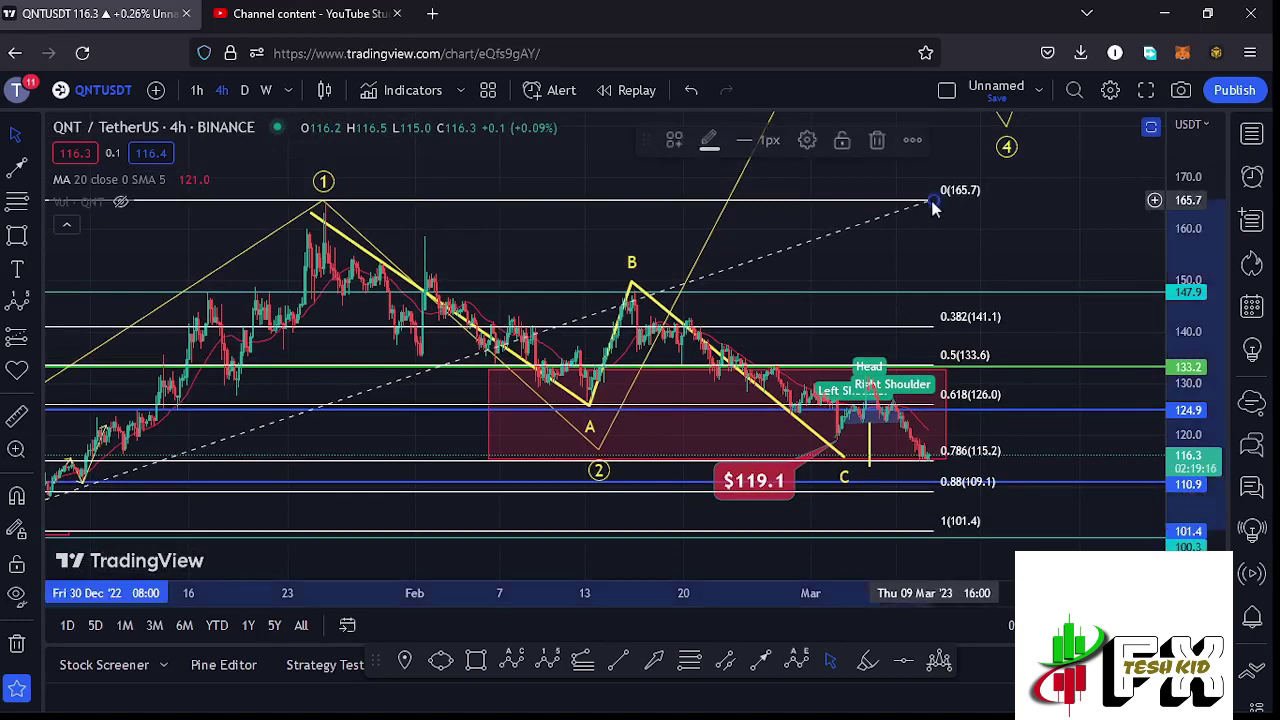
{"action": "left_click", "coordinate": [880, 146]}
{"action": "left_click_drag", "start_coordinate": [960, 491], "coordinate": [896, 490]}
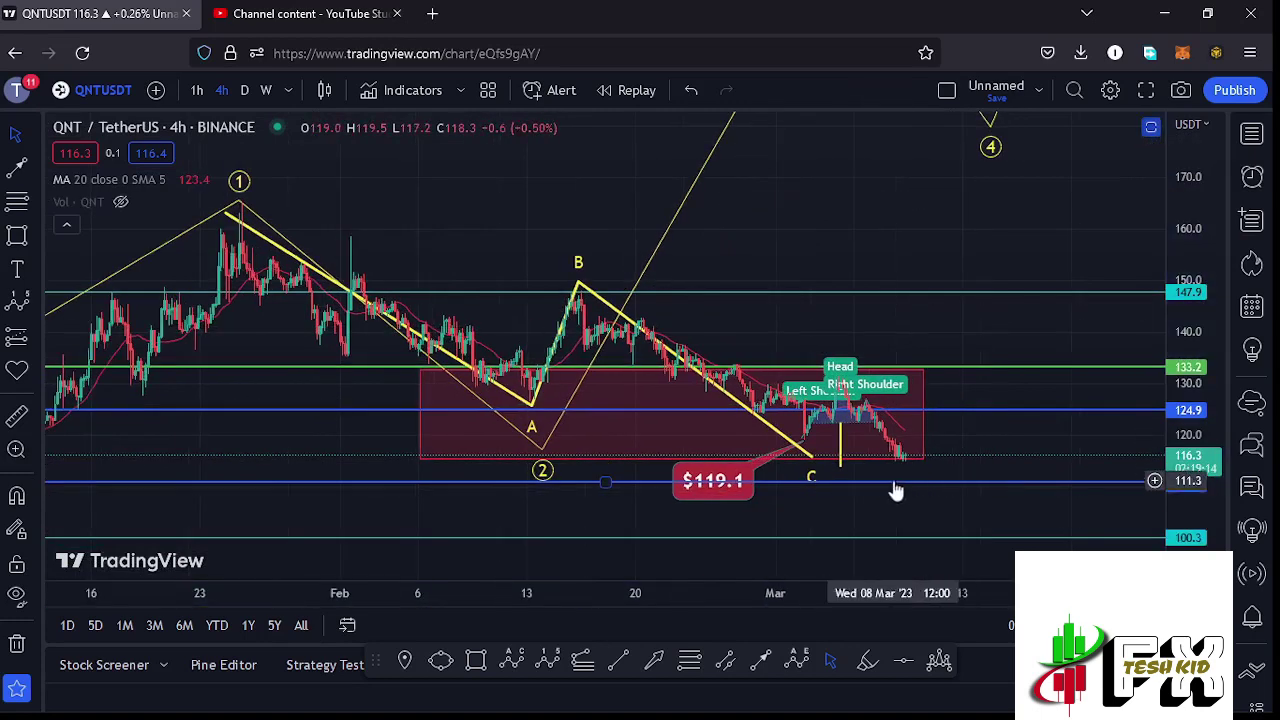
{"action": "scroll", "coordinate": [860, 485], "scroll_direction": "up", "scroll_amount": 5}
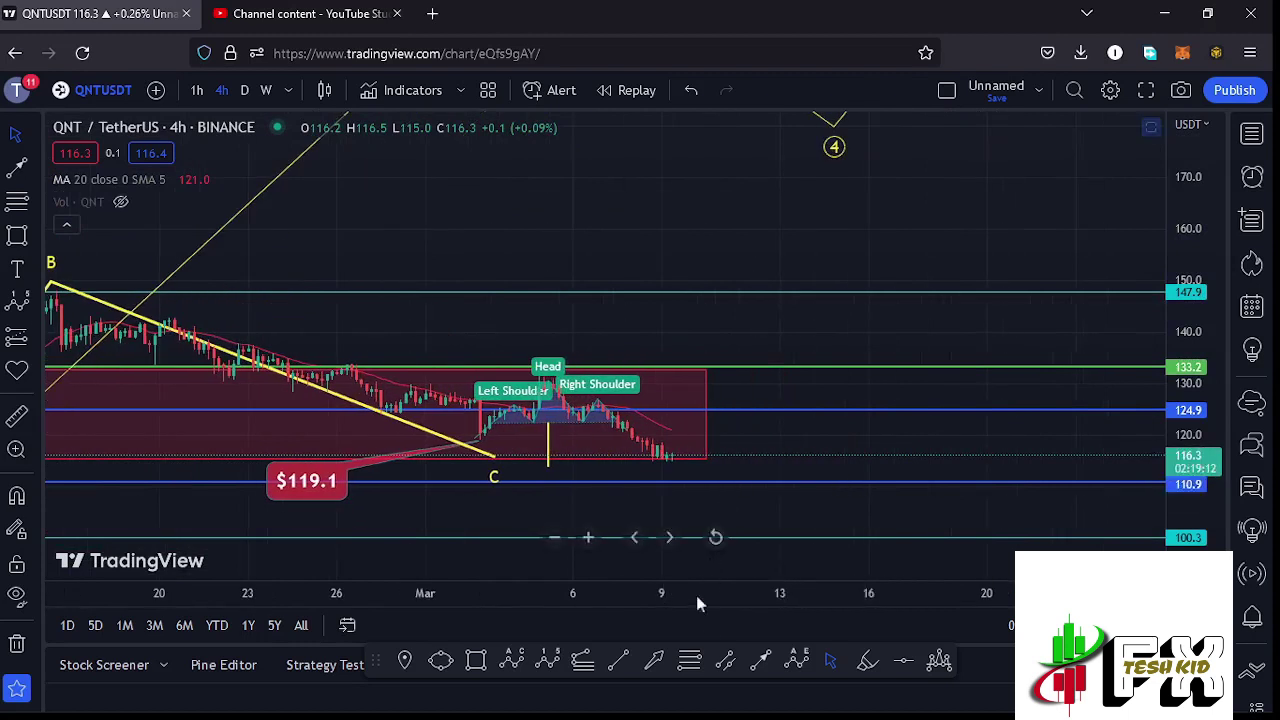
- Draw connected arrows from the 116.3 low up near 130, down near 125, then up to 141.8
{"action": "left_click", "coordinate": [760, 661]}
{"action": "left_click", "coordinate": [662, 455]}
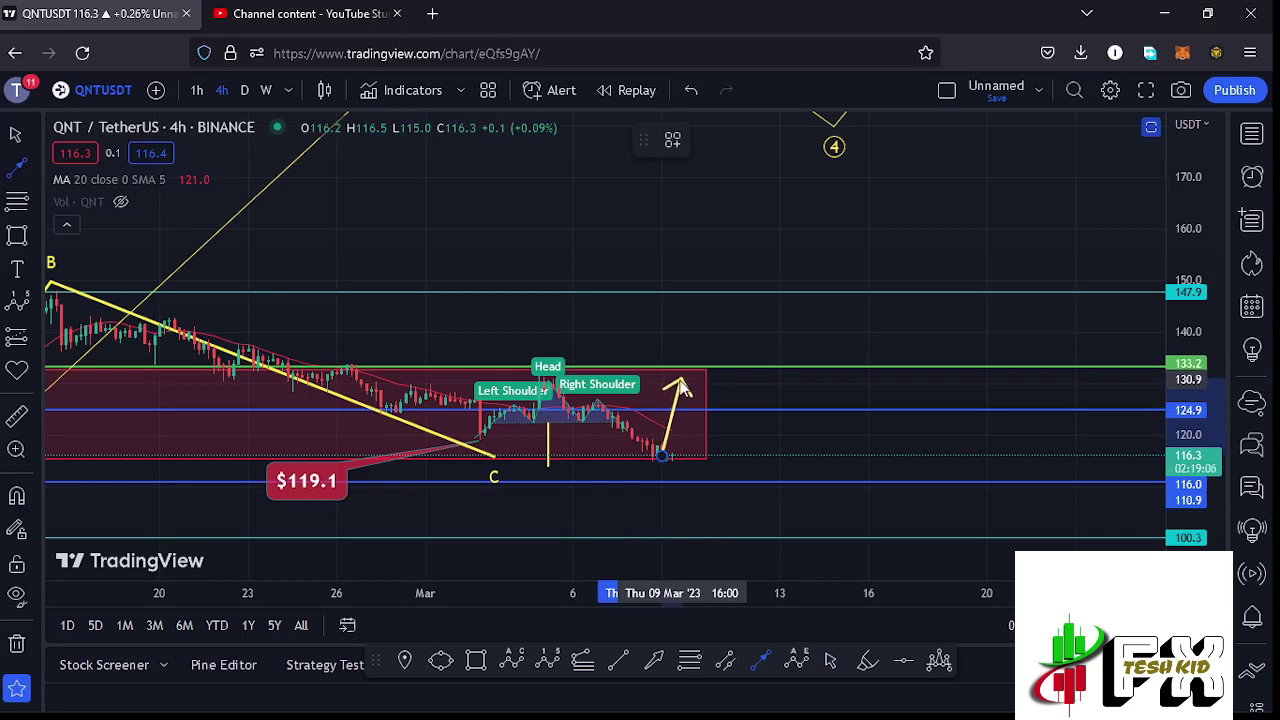
{"action": "left_click", "coordinate": [681, 388]}
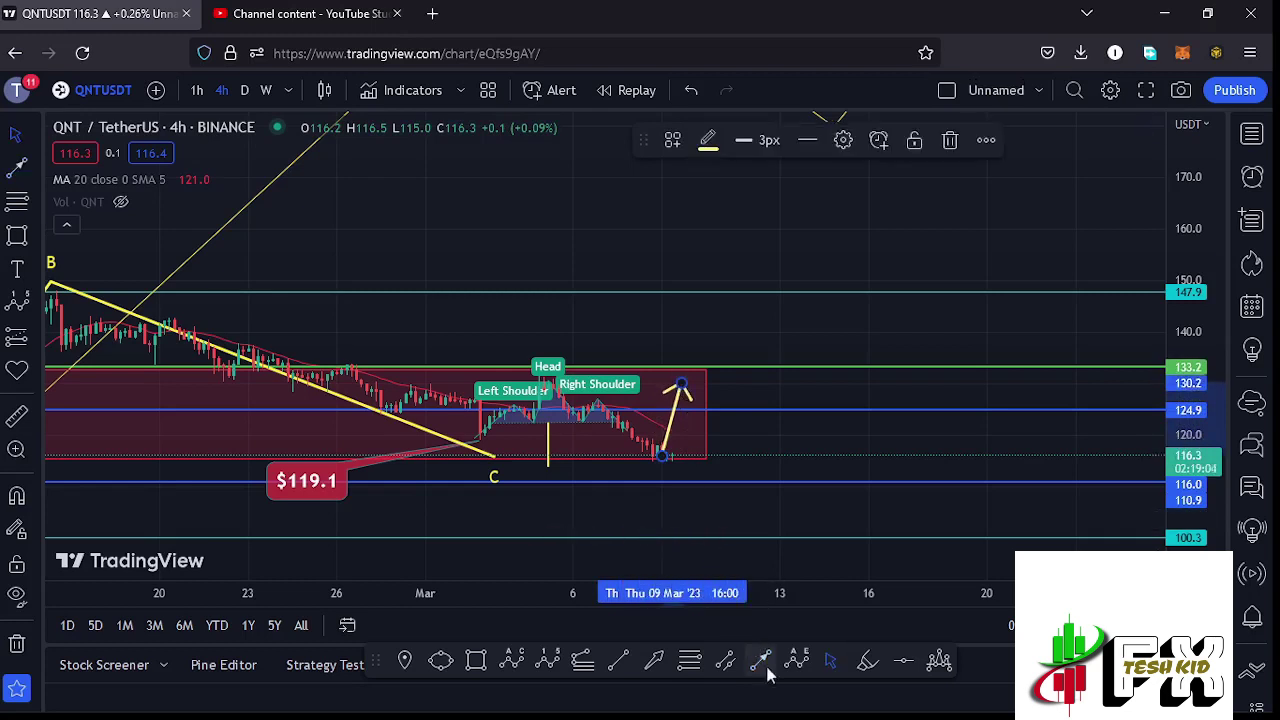
{"action": "left_click", "coordinate": [681, 381]}
{"action": "left_click", "coordinate": [703, 405]}
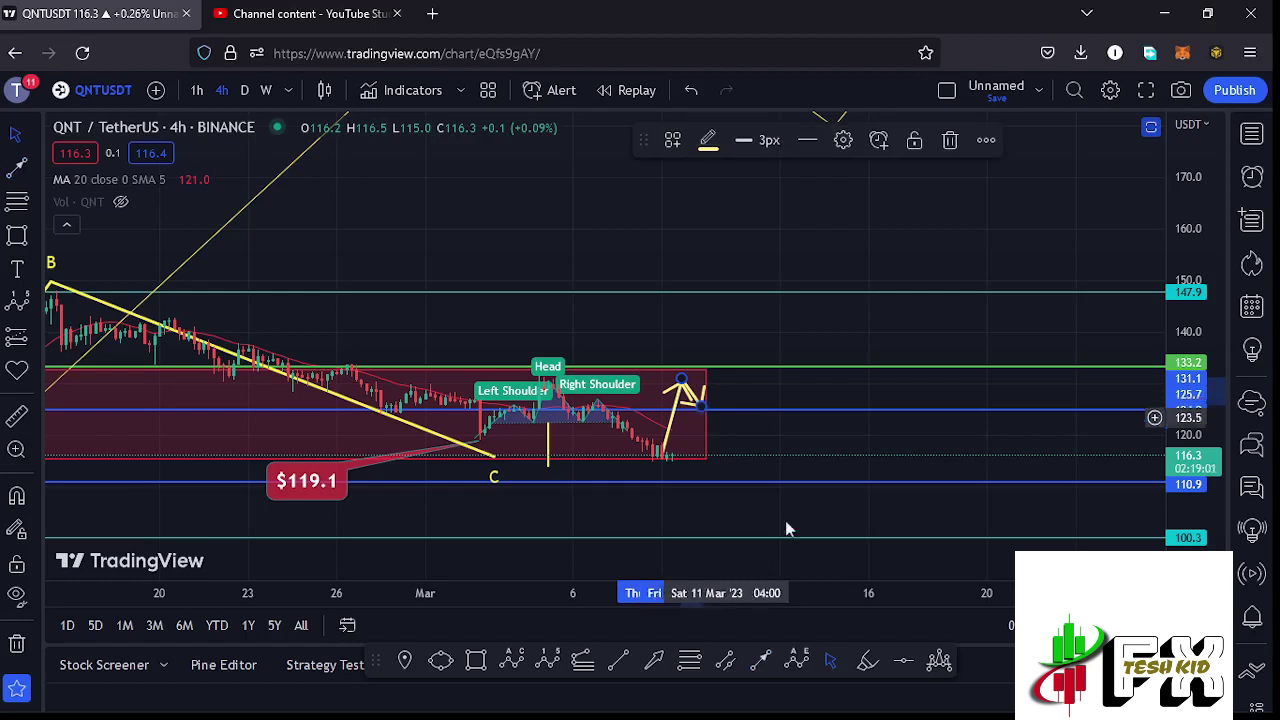
{"action": "left_click", "coordinate": [760, 662]}
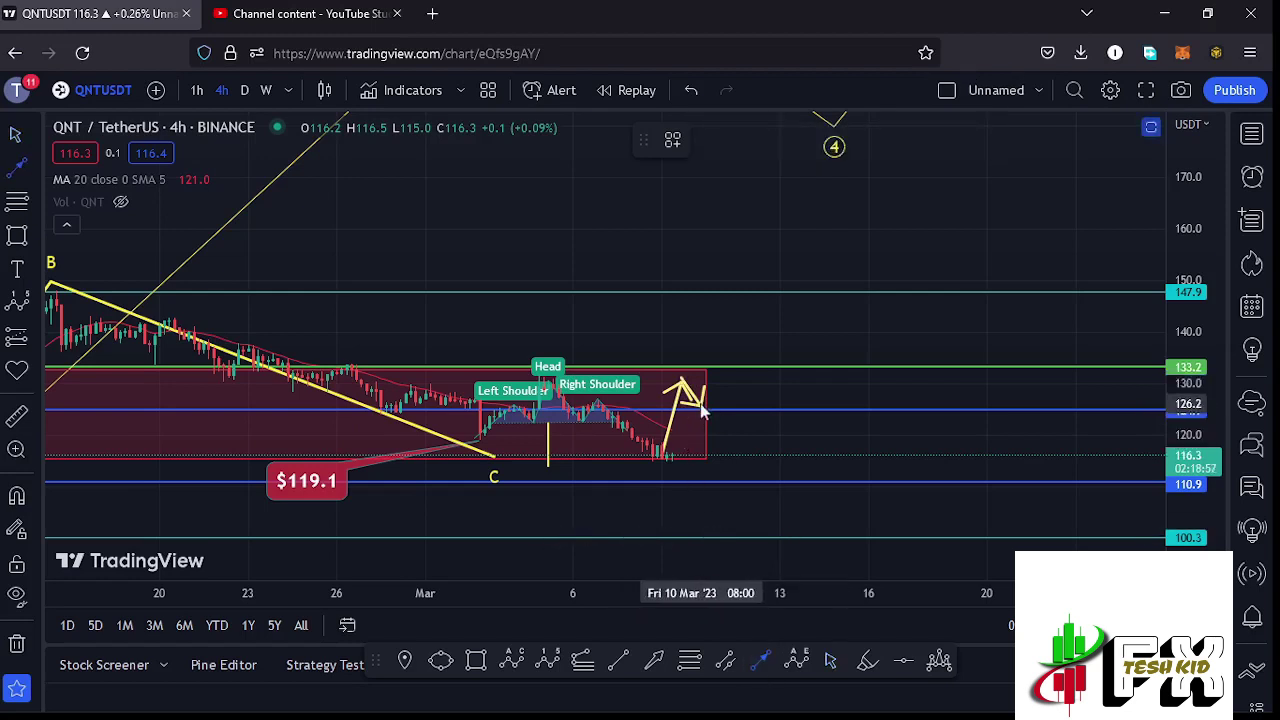
{"action": "left_click", "coordinate": [702, 403]}
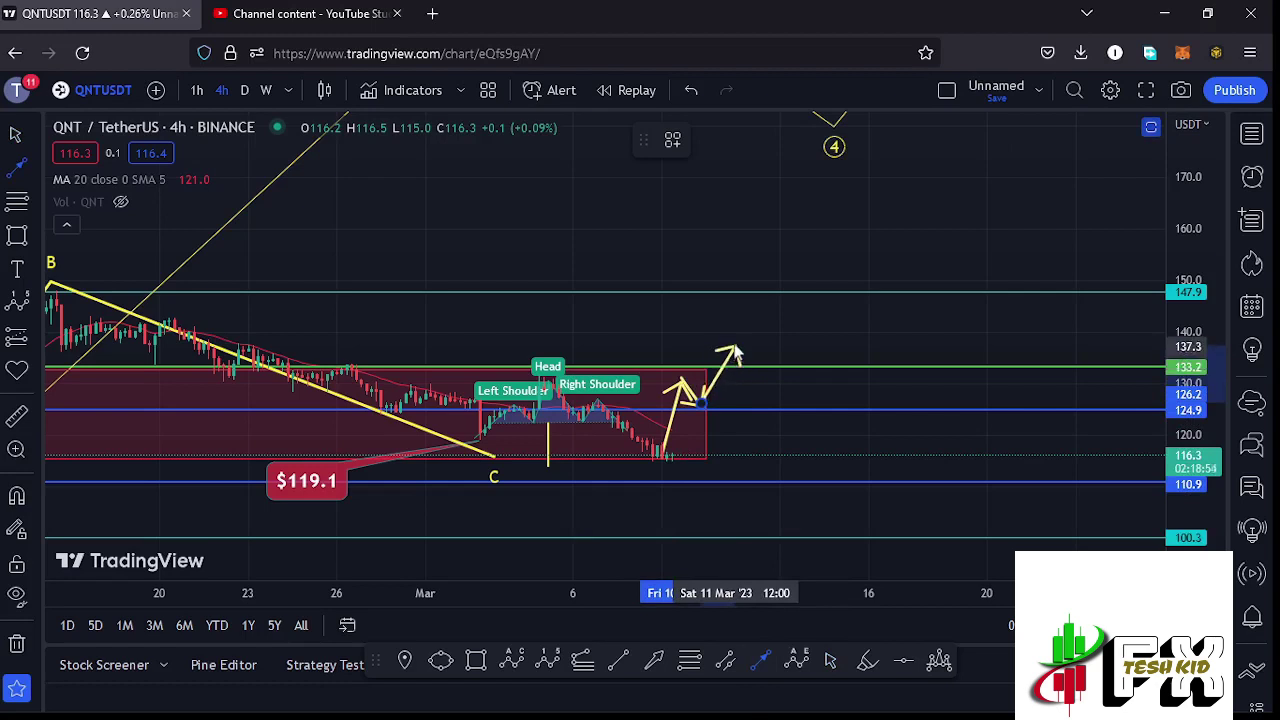
{"action": "left_click", "coordinate": [744, 324]}
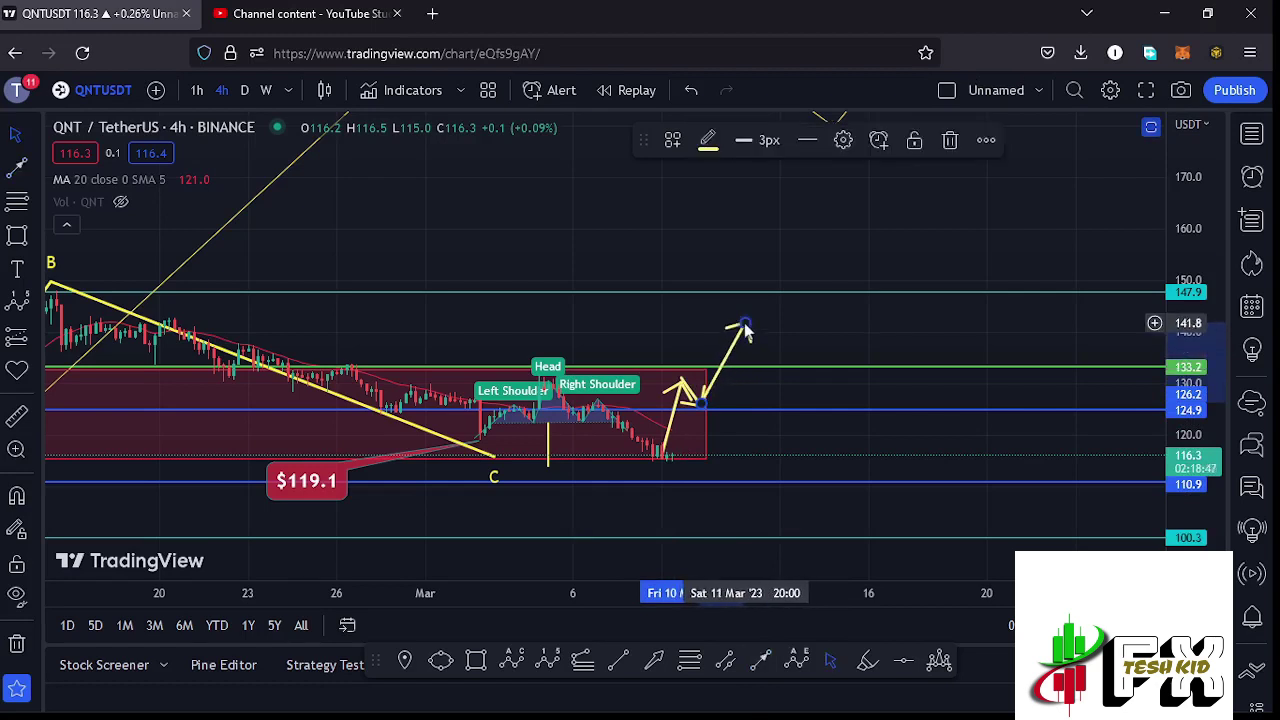
{"action": "scroll", "coordinate": [744, 329], "scroll_direction": "down", "scroll_amount": 5}
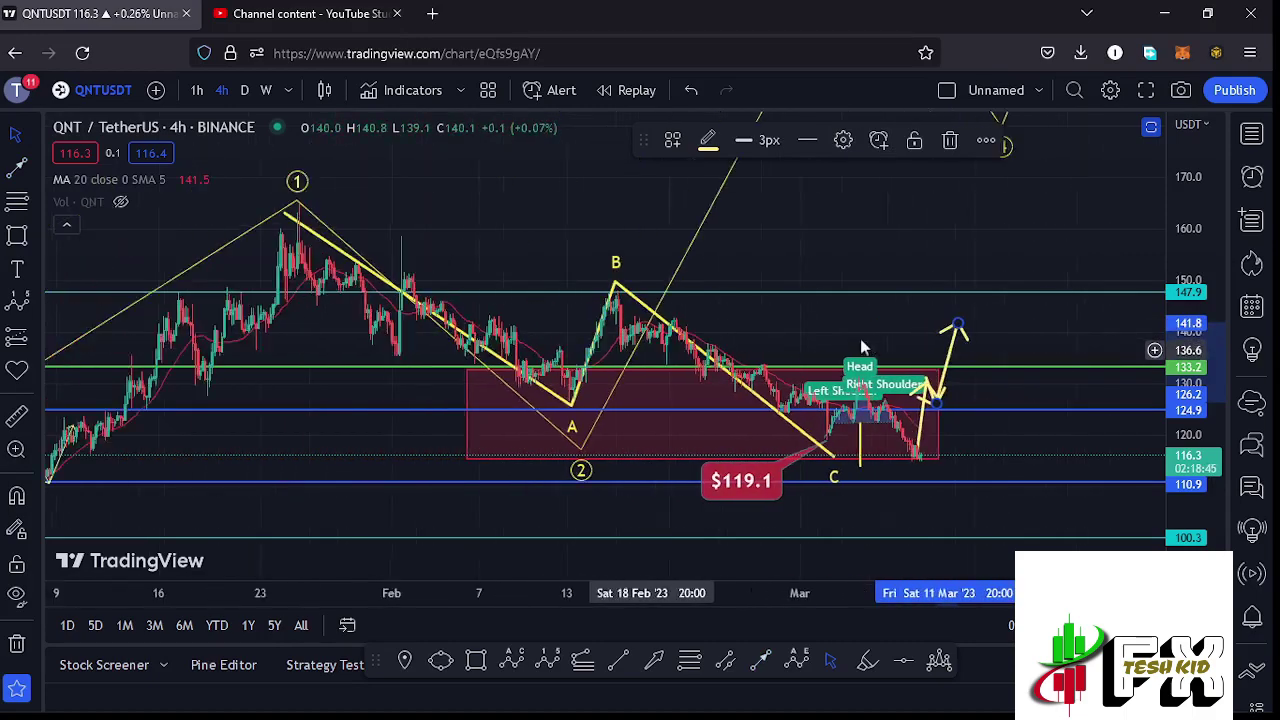
- Compress the price scale to show December–March with waves 1–5, and pick Trend-Based Fib Extension
{"action": "left_click_drag", "start_coordinate": [1194, 255], "coordinate": [1194, 360]}
{"action": "left_click_drag", "start_coordinate": [993, 280], "coordinate": [906, 326]}
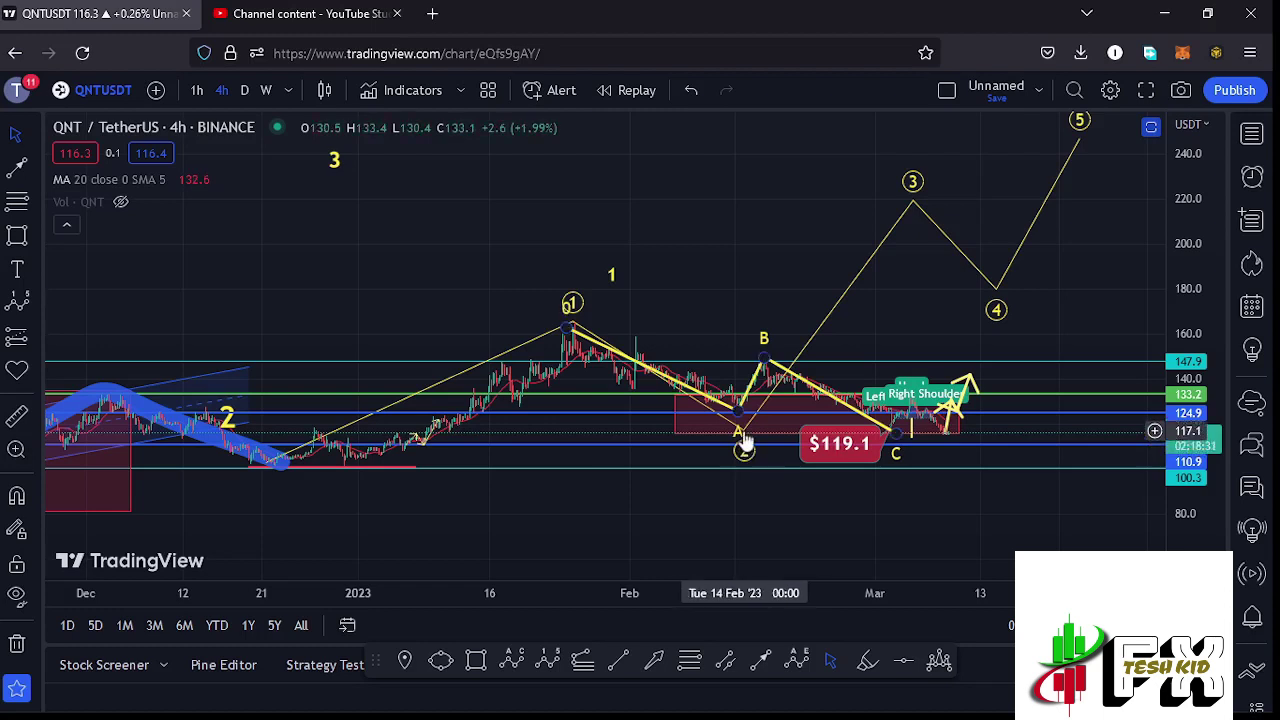
{"action": "scroll", "coordinate": [1195, 478], "scroll_direction": "up", "scroll_amount": 1}
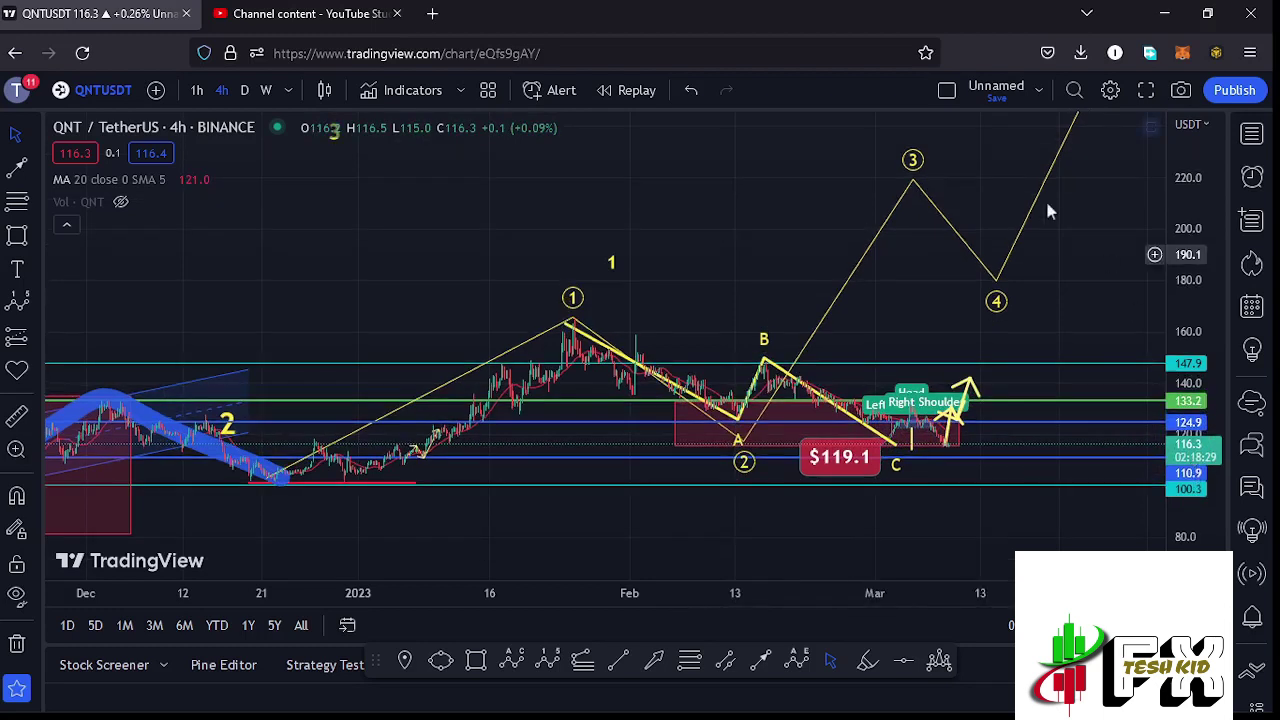
{"action": "left_click", "coordinate": [582, 661]}
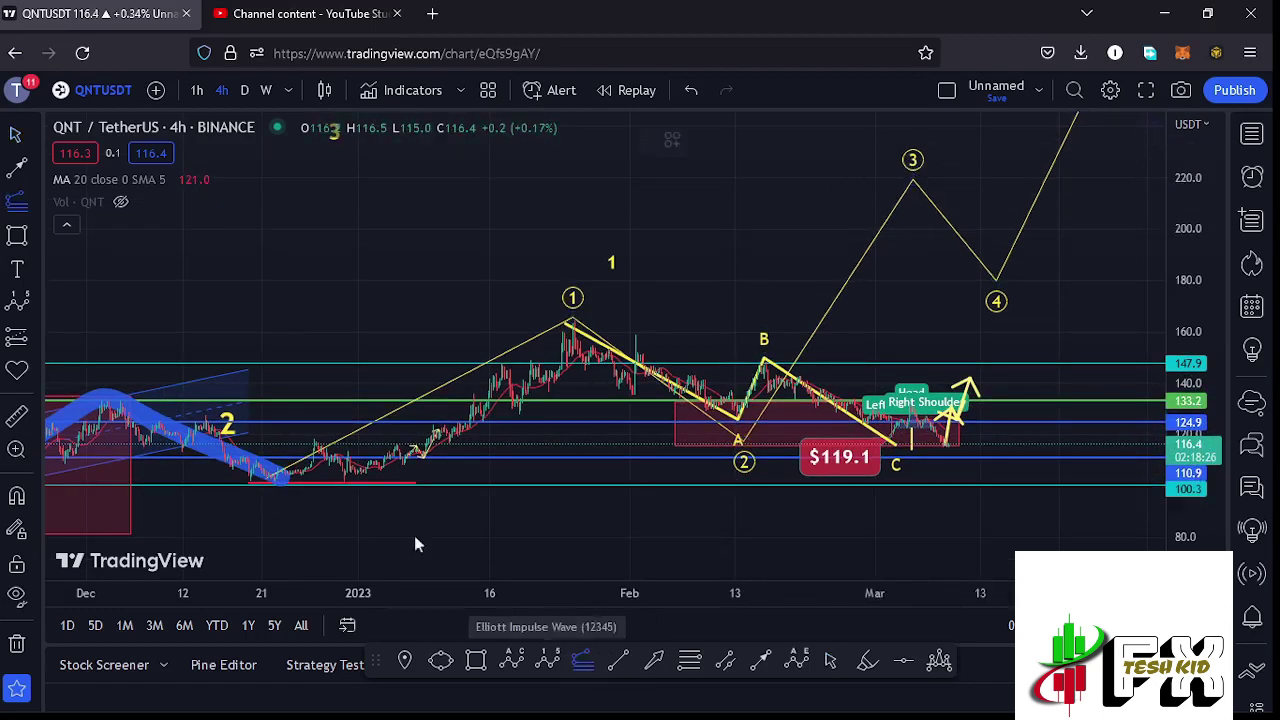
- Place a Fib extension from the late-December low through the wave-1 peak to current price
{"action": "left_click", "coordinate": [344, 480]}
{"action": "left_click", "coordinate": [574, 322]}
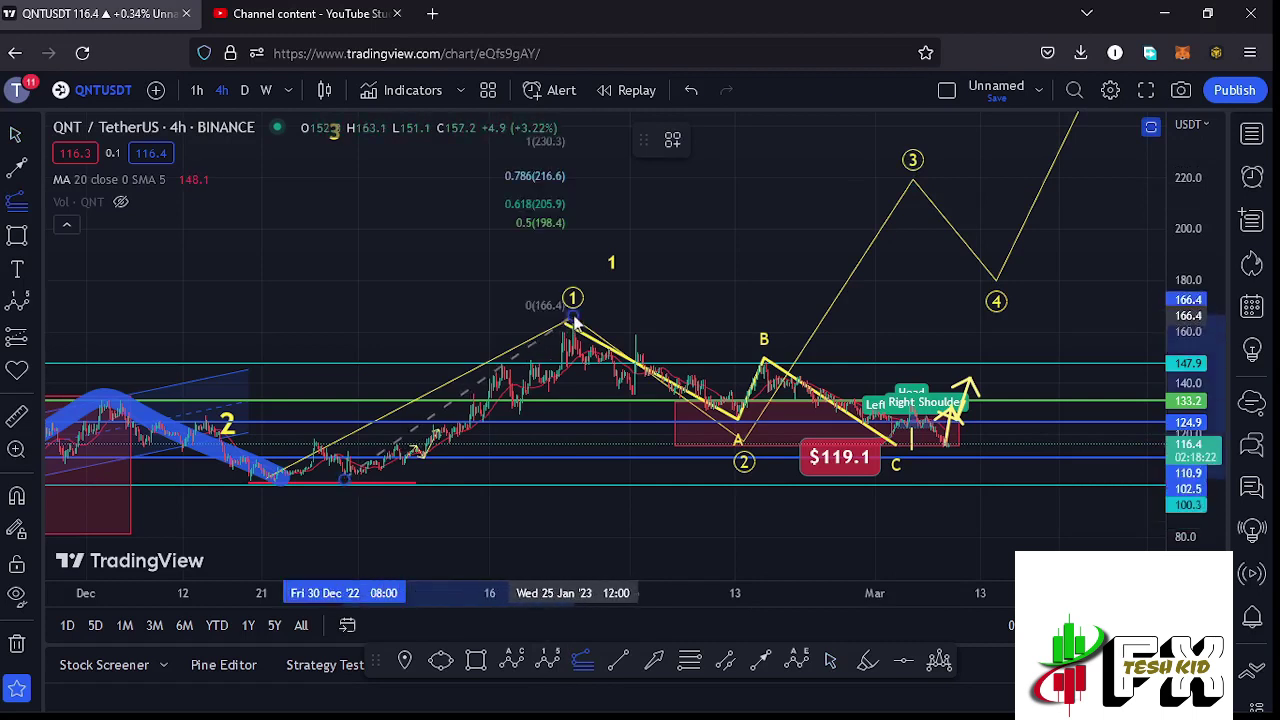
{"action": "left_click", "coordinate": [1105, 449]}
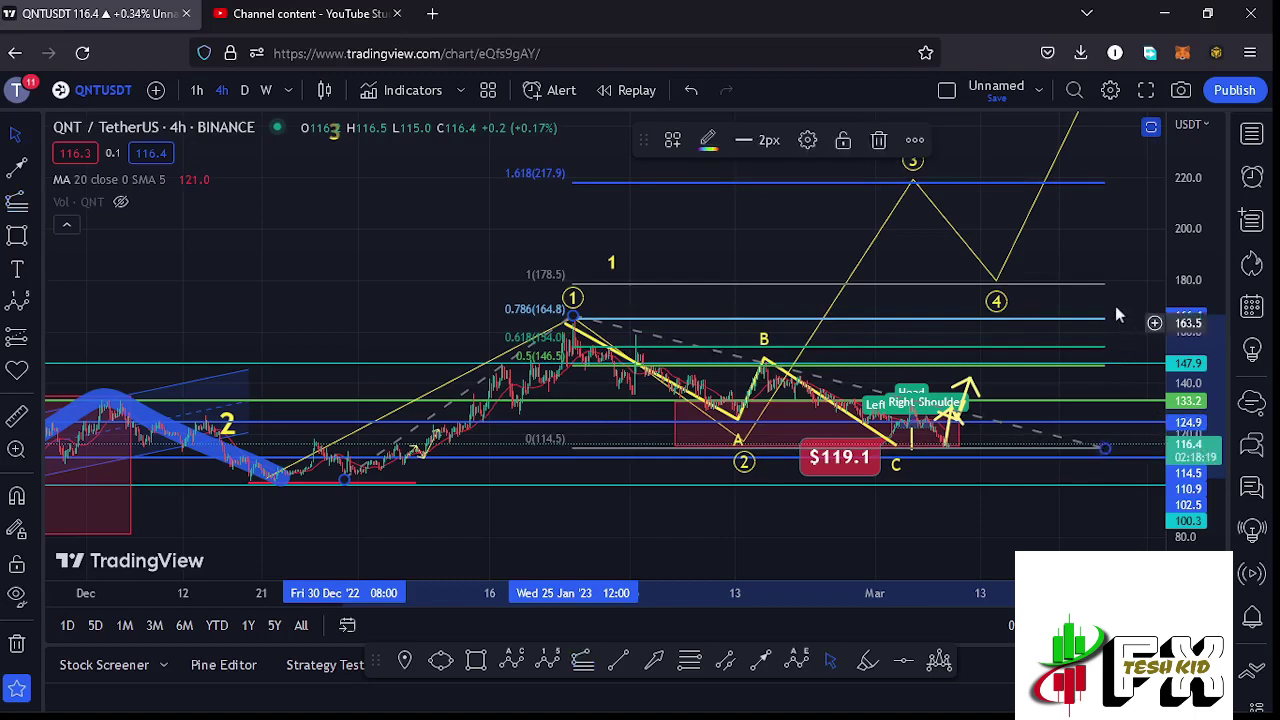
{"action": "left_click_drag", "start_coordinate": [1096, 234], "coordinate": [1033, 286]}
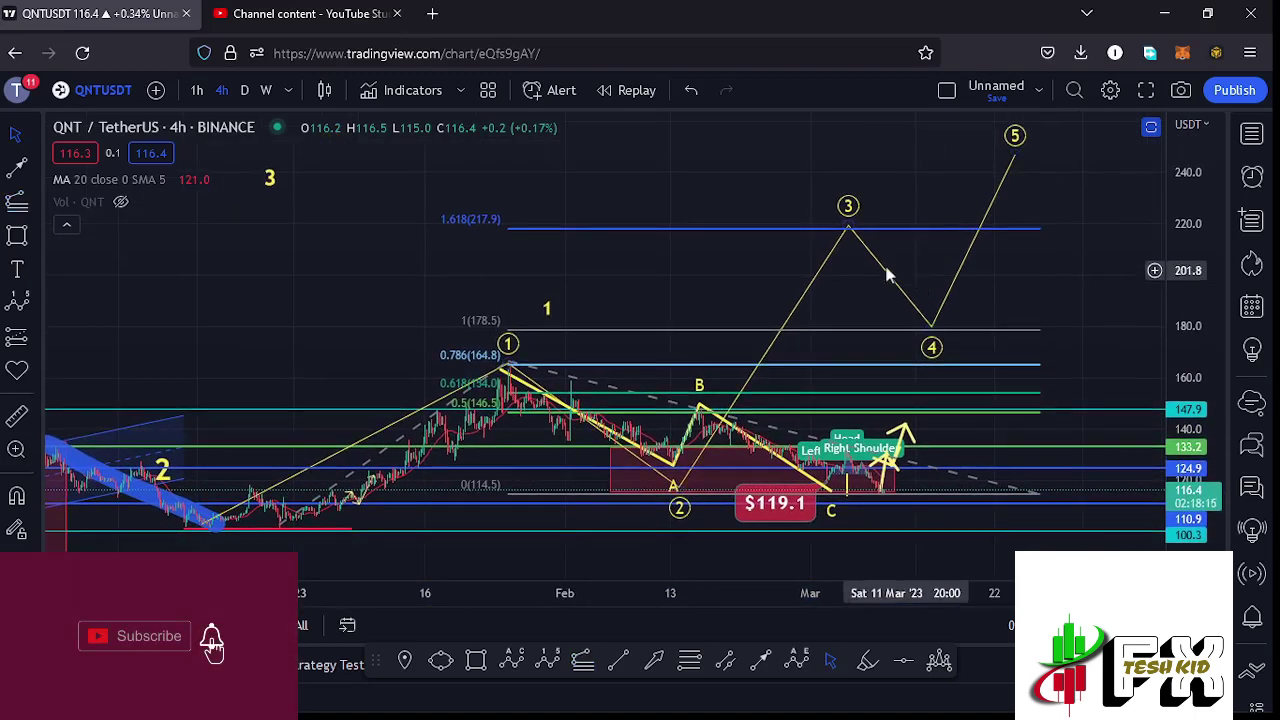
- Nudge the wave 3 point lower, reposition the view, then select the extension and undo the edit
{"action": "left_click_drag", "start_coordinate": [849, 232], "coordinate": [852, 235]}
{"action": "left_click_drag", "start_coordinate": [858, 297], "coordinate": [851, 269]}
{"action": "scroll", "coordinate": [1097, 355], "scroll_direction": "up", "scroll_amount": 5}
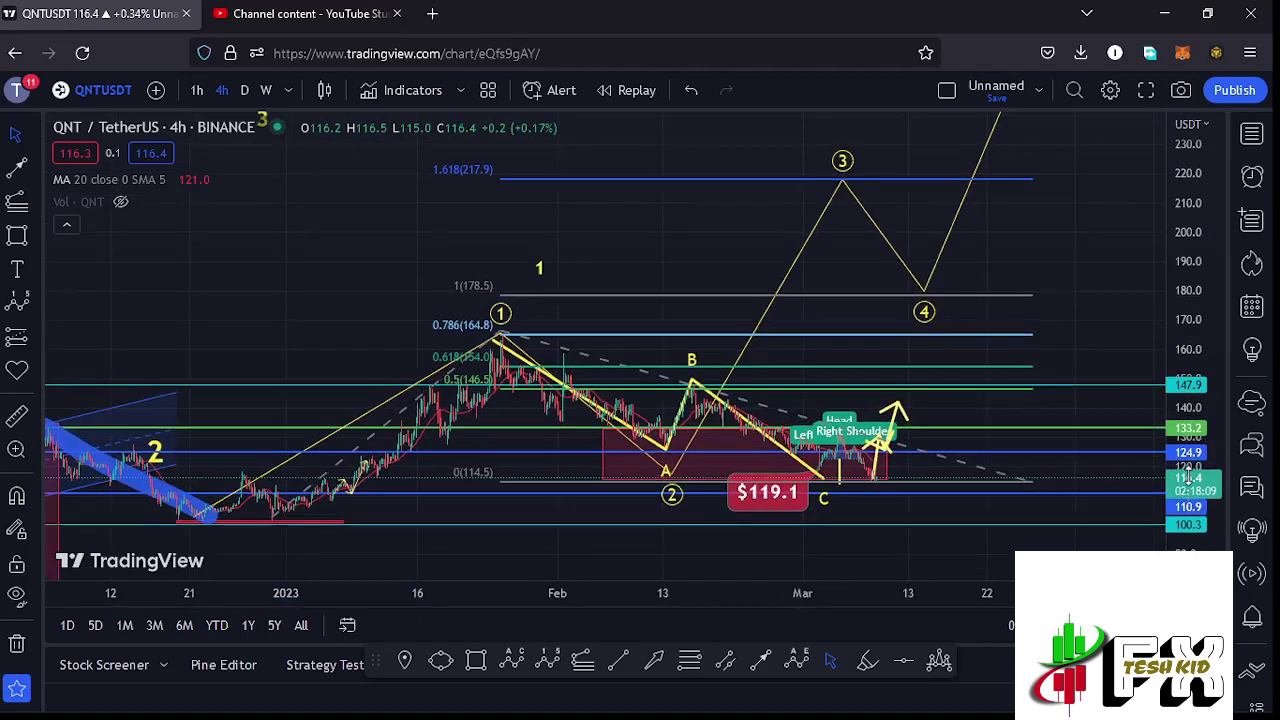
{"action": "left_click_drag", "start_coordinate": [1097, 355], "coordinate": [1089, 272]}
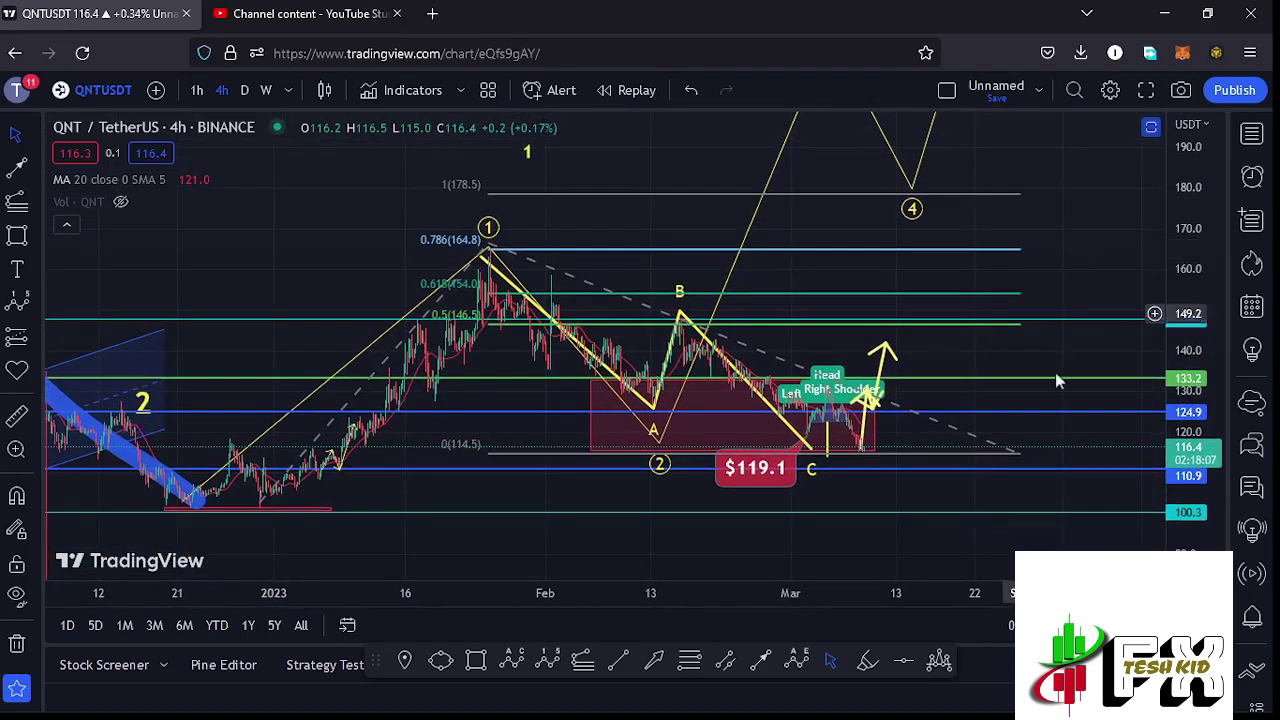
{"action": "left_click", "coordinate": [1021, 454]}
{"action": "key", "text": "ctrl+z"}
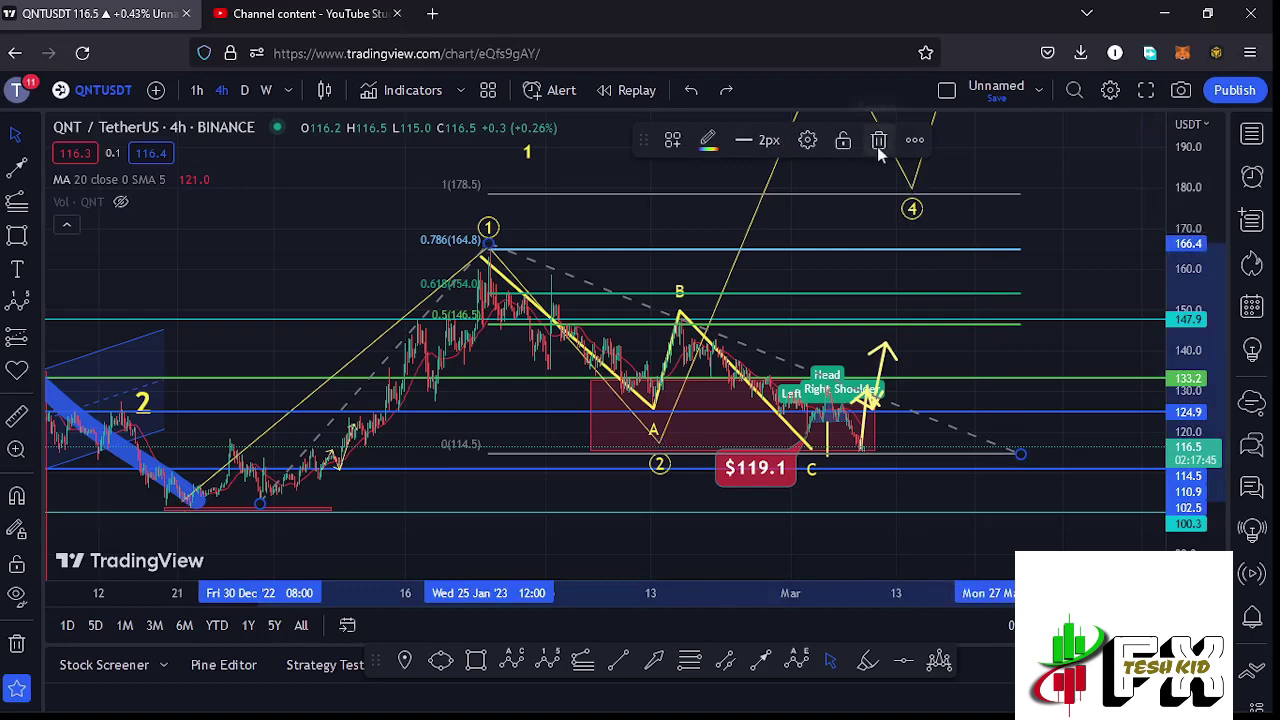
- Delete the Fibonacci extension and zoom in on the latest candles
{"action": "left_click", "coordinate": [879, 142]}
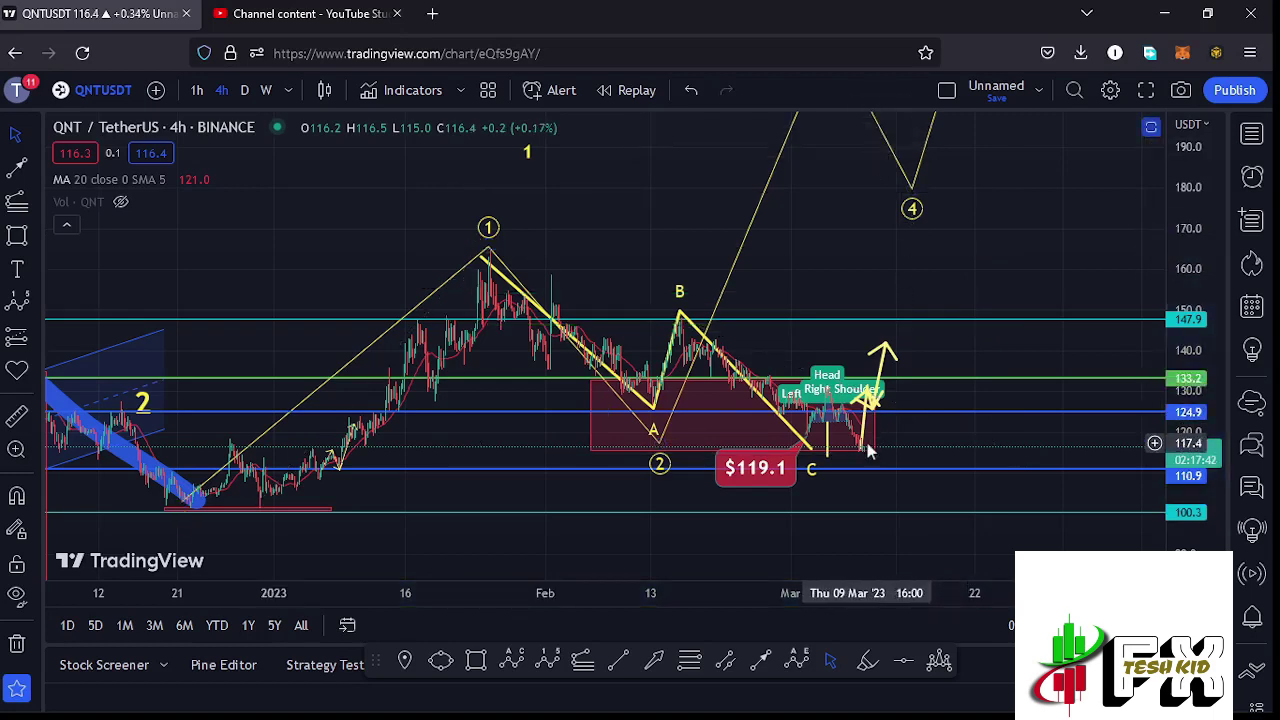
{"action": "scroll", "coordinate": [887, 441], "scroll_direction": "up", "scroll_amount": 2}
{"action": "scroll", "coordinate": [887, 441], "scroll_direction": "up", "scroll_amount": 2}
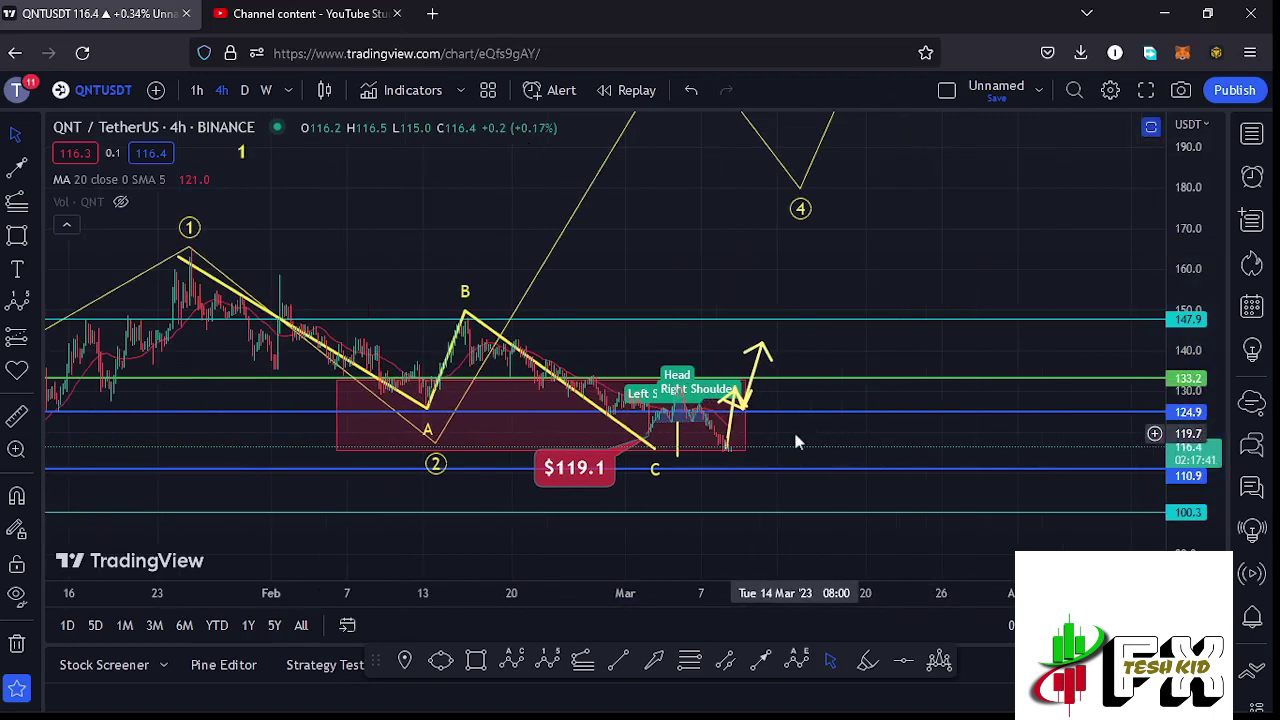
{"action": "left_click_drag", "start_coordinate": [975, 428], "coordinate": [925, 432]}
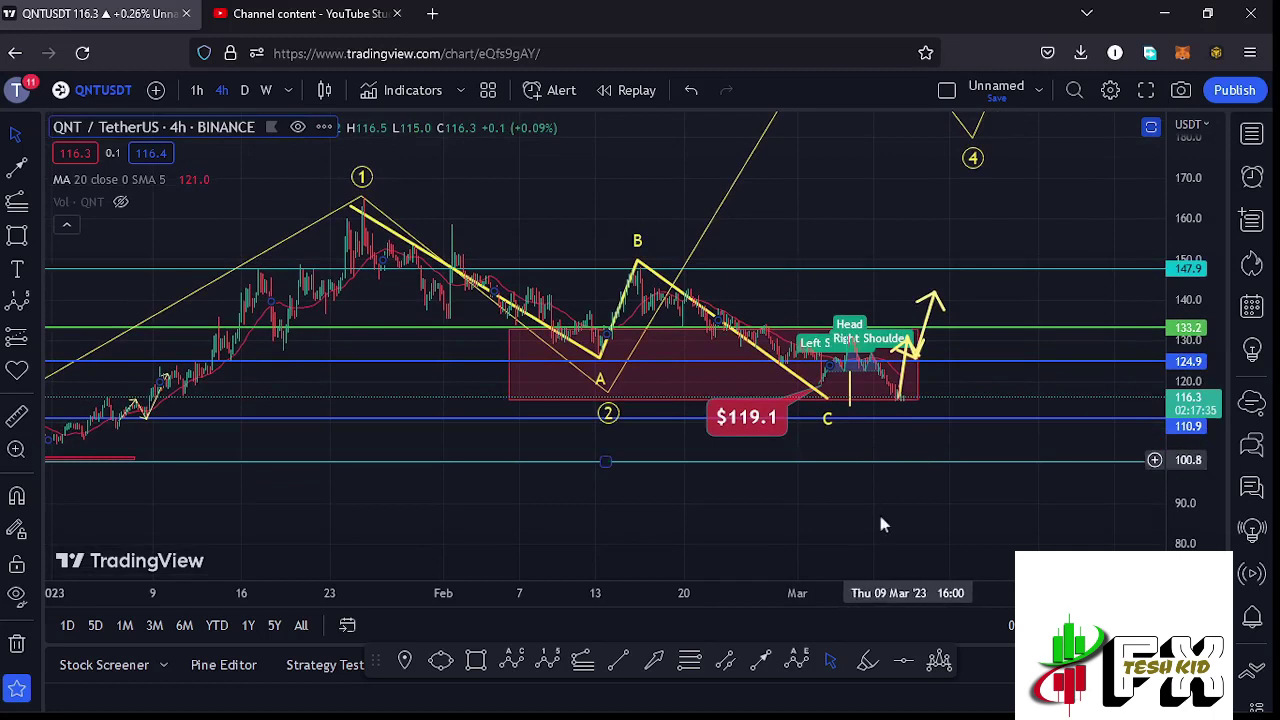
- Draw an arrow from the latest candles down to the 110.9 level
{"action": "left_click", "coordinate": [760, 662]}
{"action": "left_click", "coordinate": [899, 388]}
{"action": "left_click", "coordinate": [907, 419]}
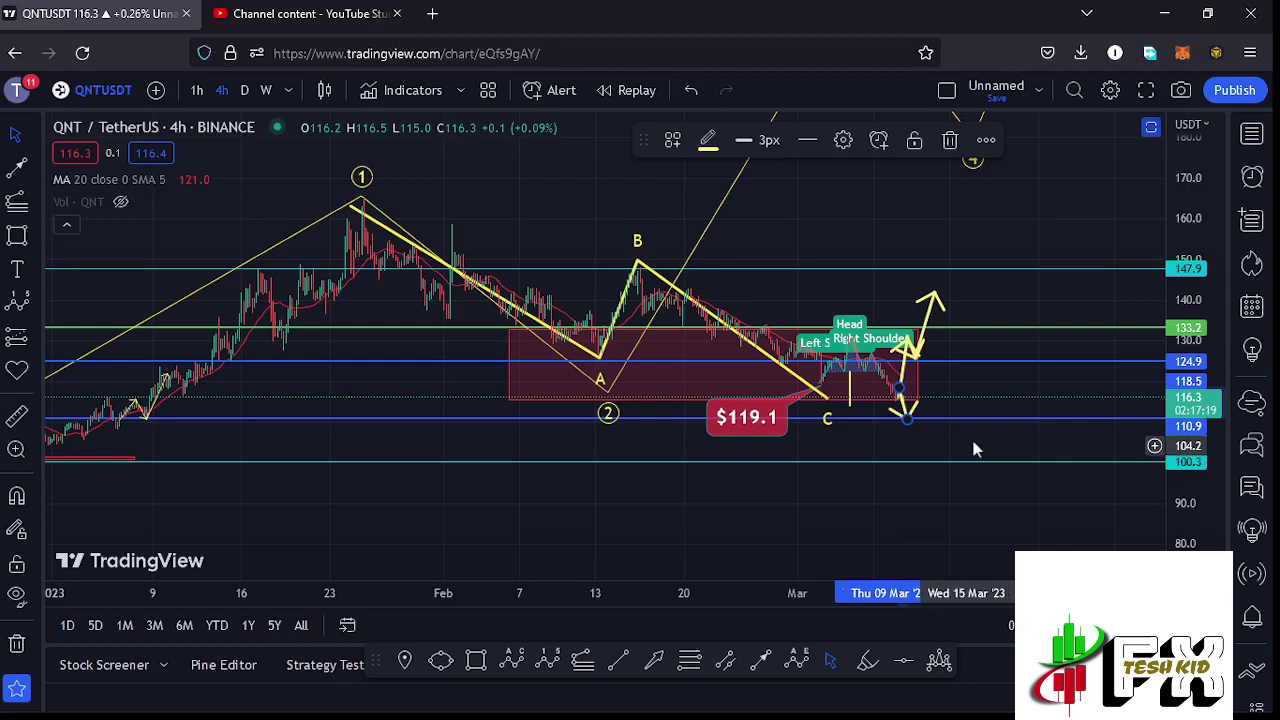
- Pull the down arrow's tip from 110.9 to about 99.6 near the 100.3 support, then zoom out
{"action": "left_click_drag", "start_coordinate": [909, 421], "coordinate": [914, 474]}
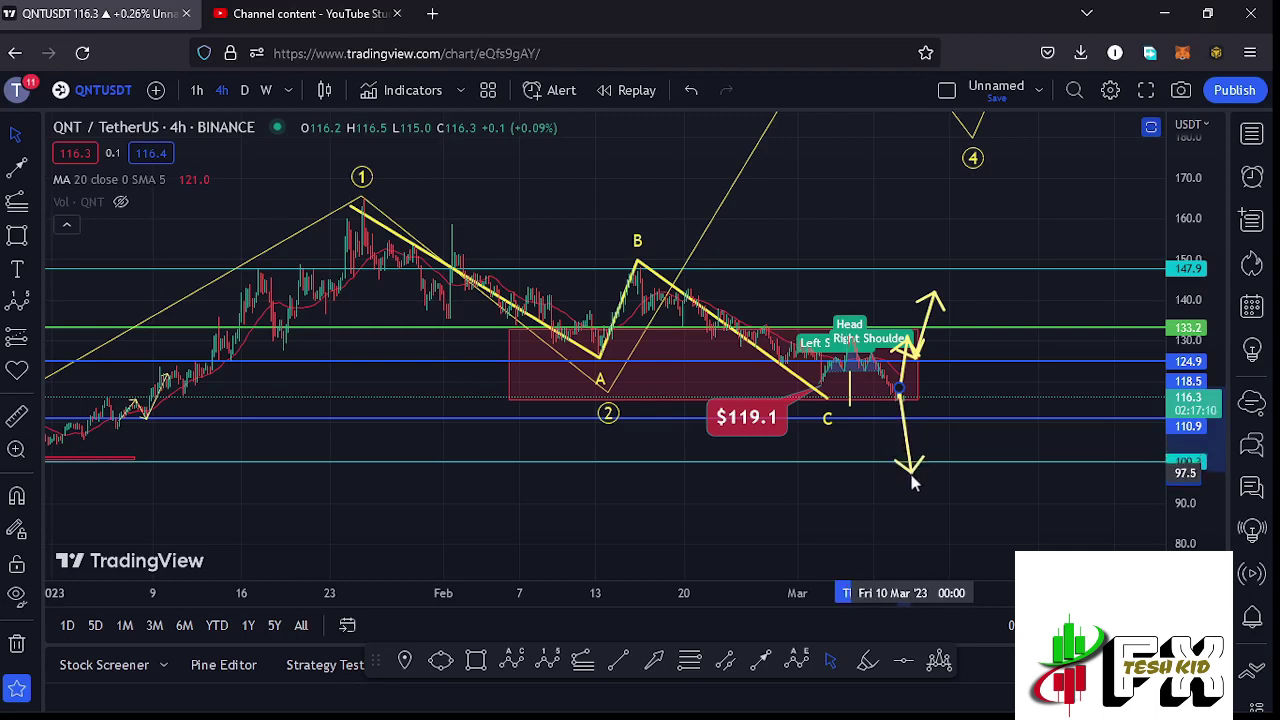
{"action": "left_click_drag", "start_coordinate": [911, 475], "coordinate": [912, 471]}
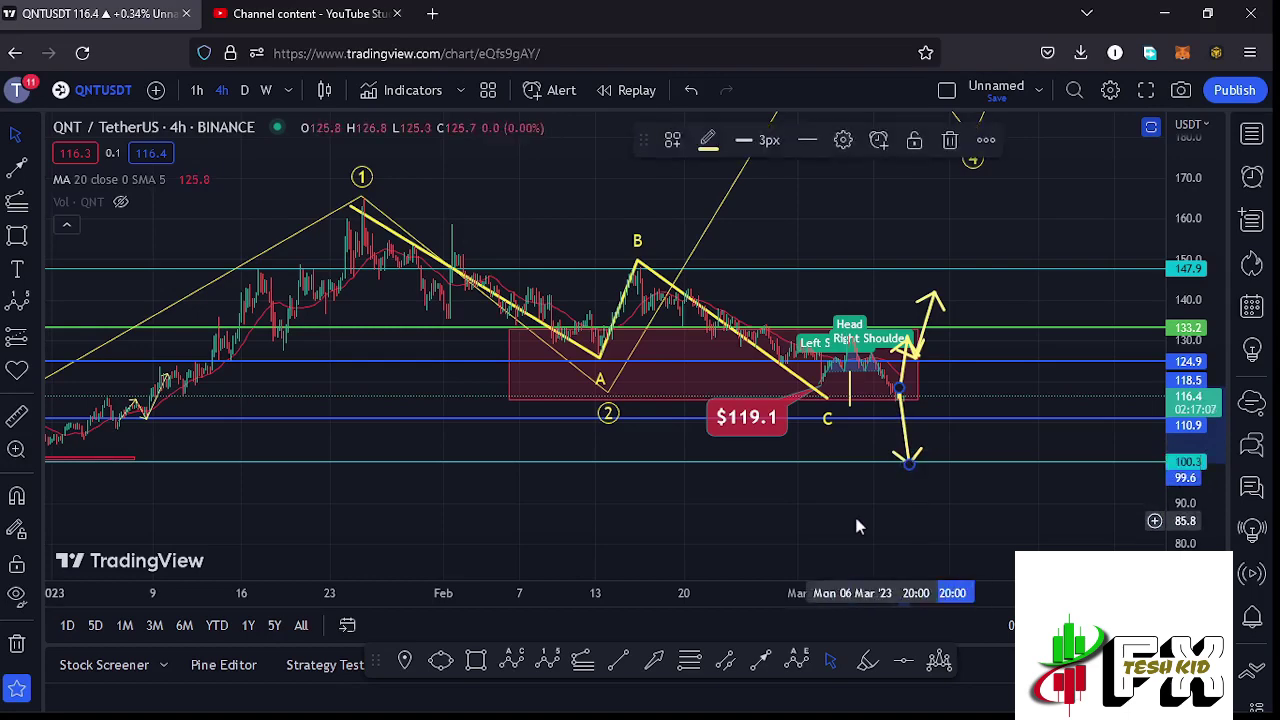
{"action": "scroll", "coordinate": [822, 520], "scroll_direction": "down", "scroll_amount": 5}
{"action": "scroll", "coordinate": [888, 506], "scroll_direction": "down", "scroll_amount": 3}
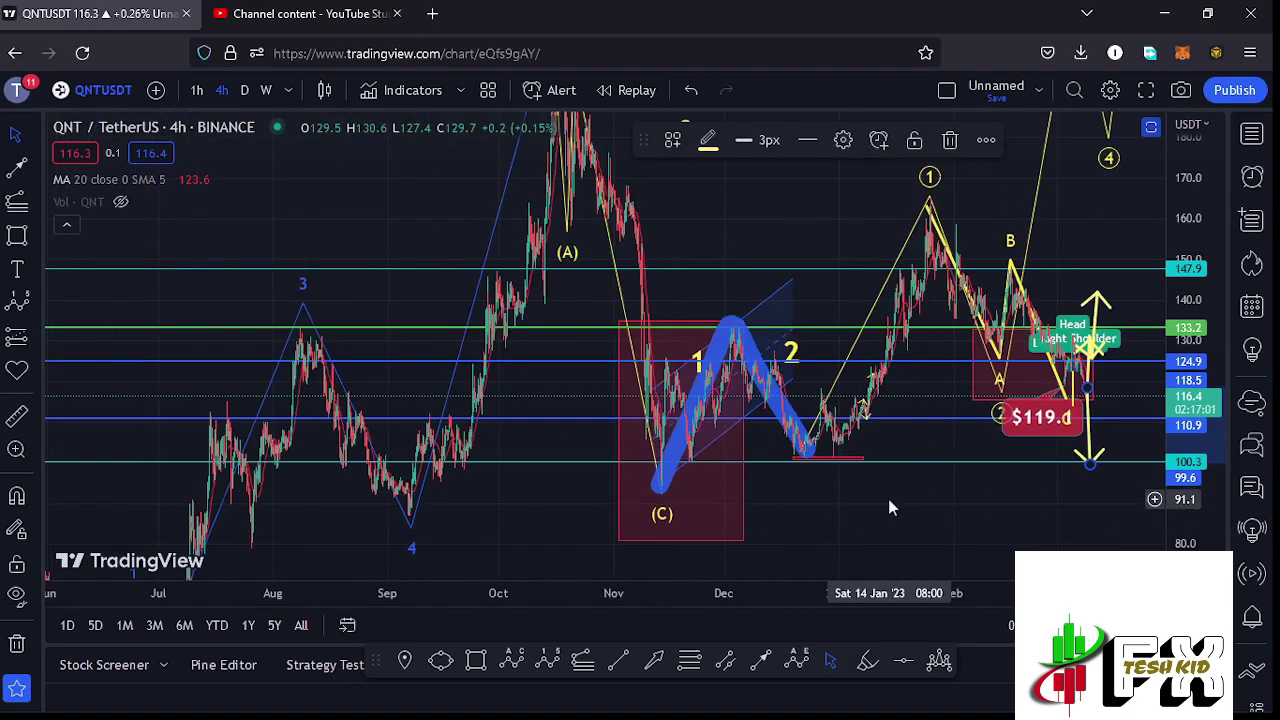
{"action": "scroll", "coordinate": [883, 495], "scroll_direction": "up", "scroll_amount": 5}
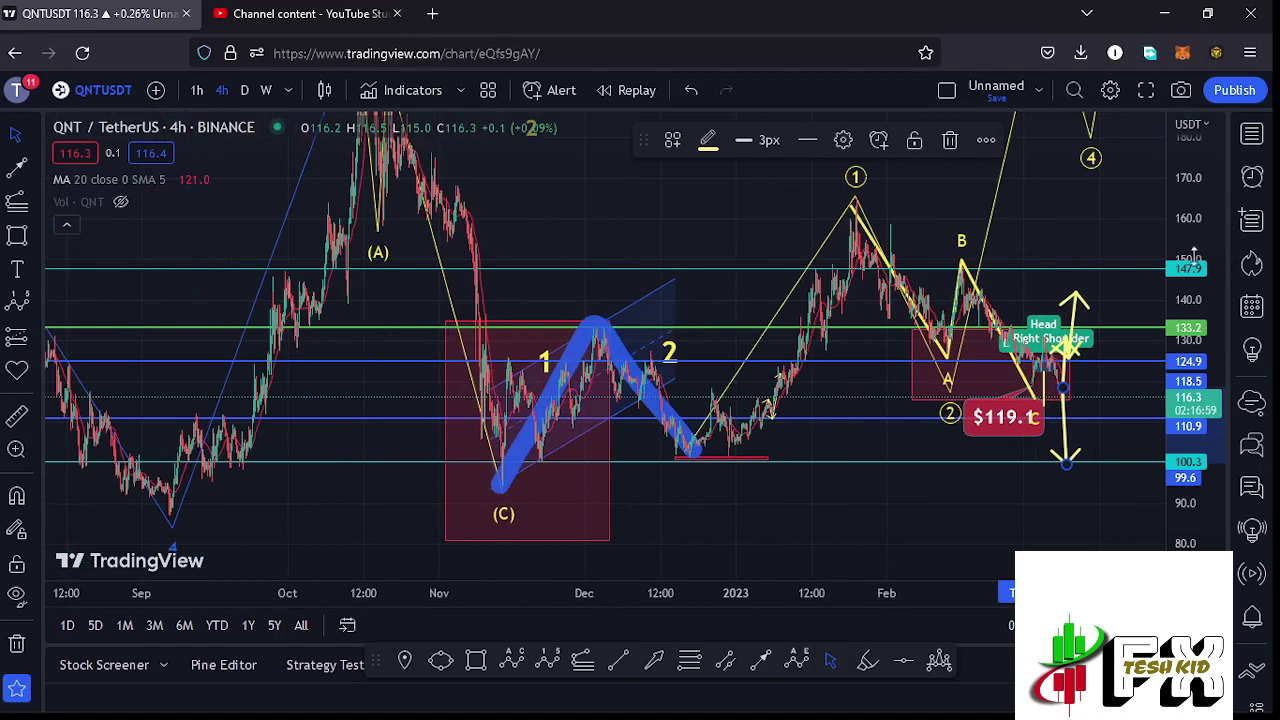
{"action": "scroll", "coordinate": [790, 292], "scroll_direction": "down", "scroll_amount": 5}
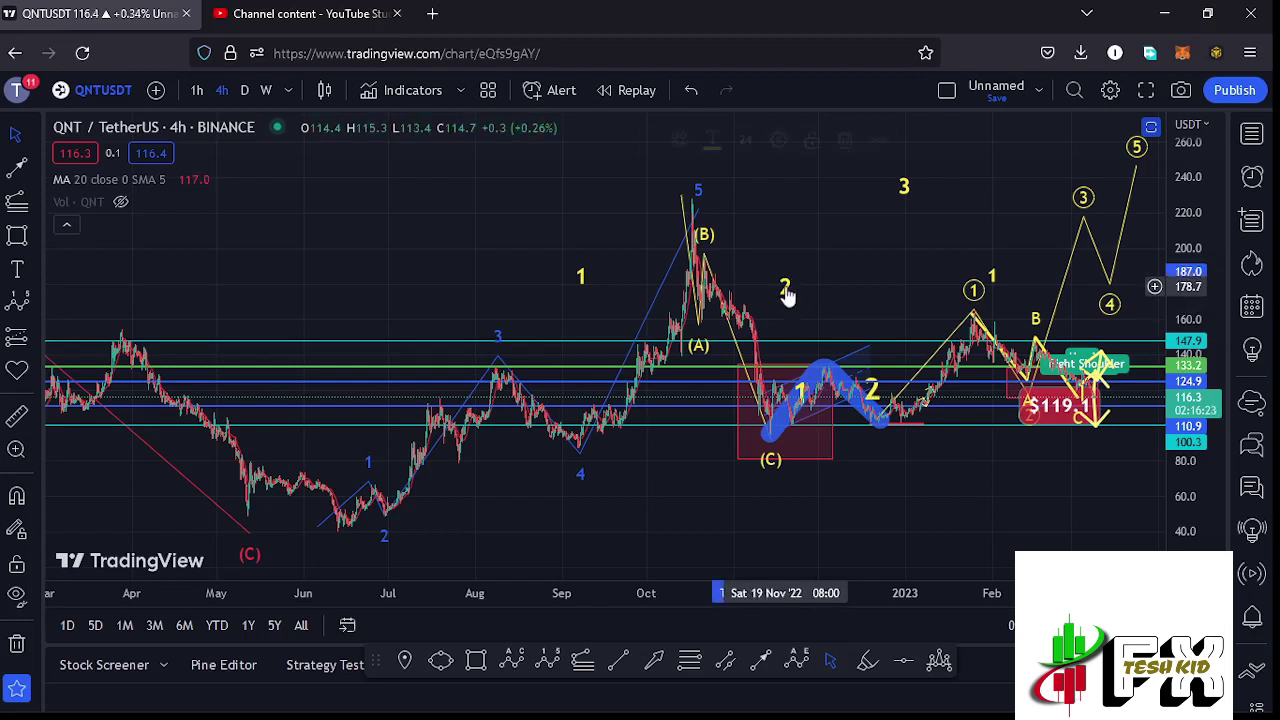
- Nudge the yellow wave labels 1 and 2 slightly lower into place
{"action": "left_click_drag", "start_coordinate": [654, 500], "coordinate": [667, 481]}
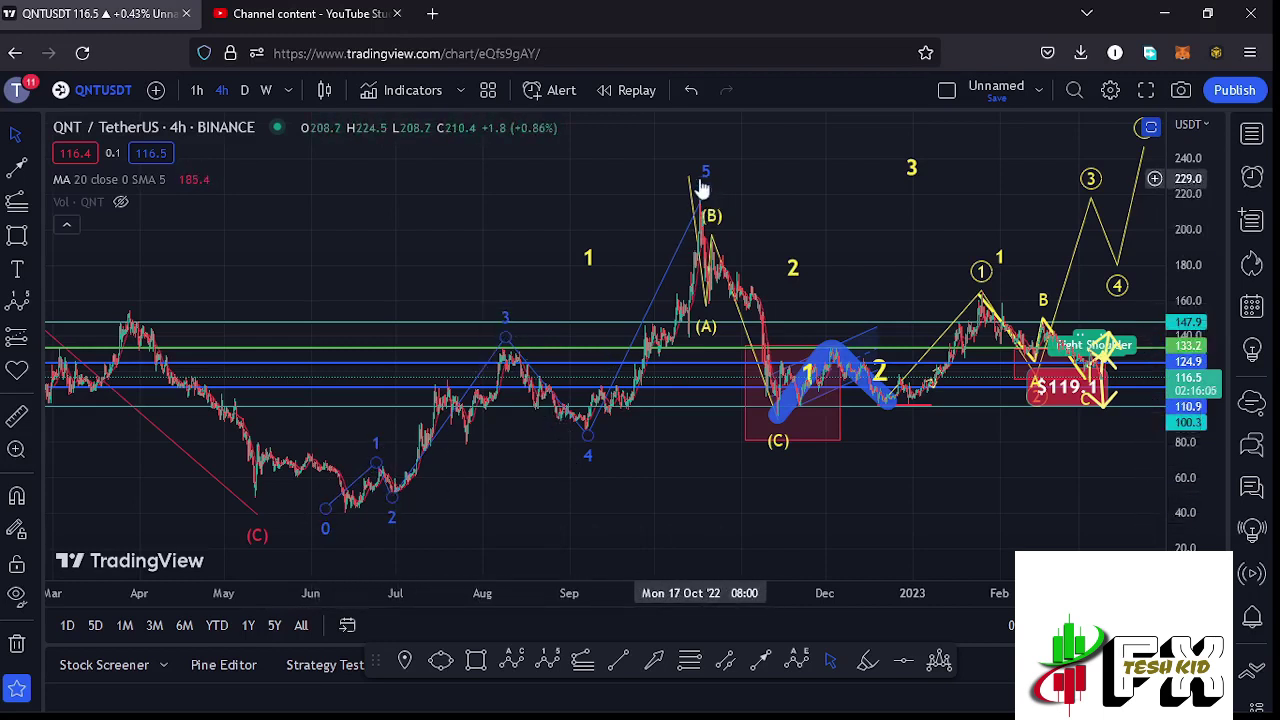
{"action": "left_click_drag", "start_coordinate": [588, 258], "coordinate": [589, 274]}
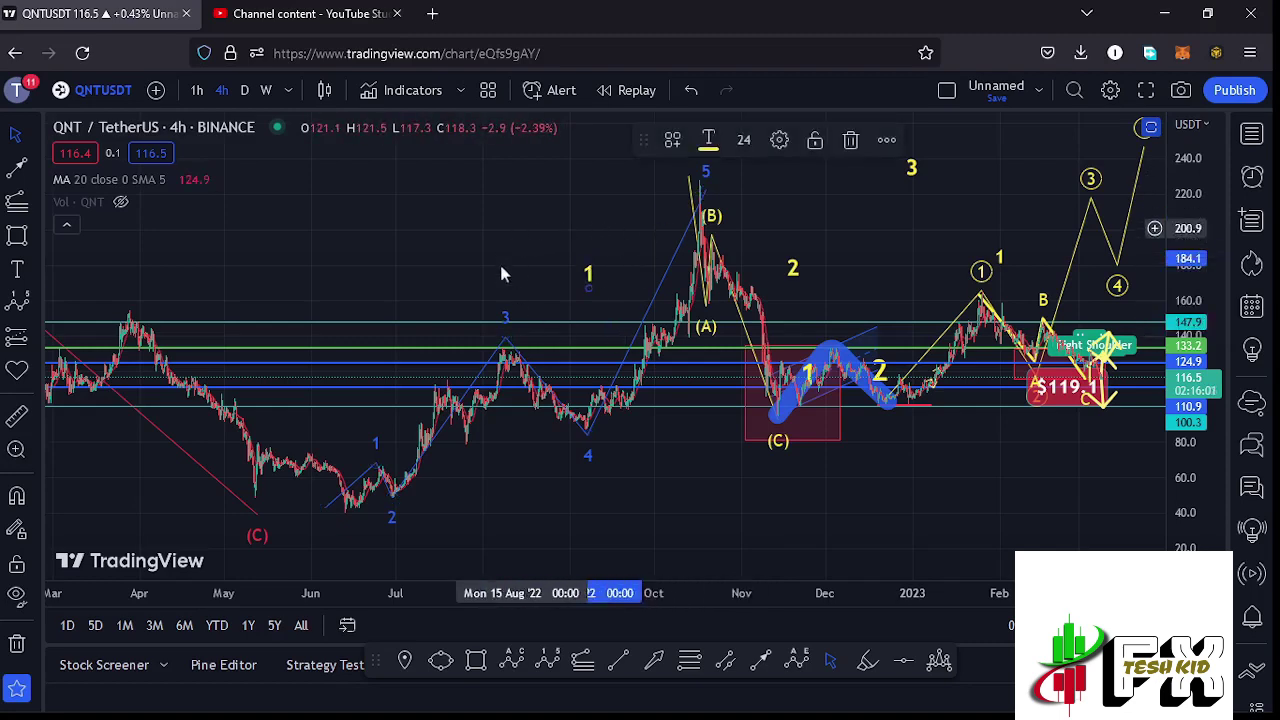
{"action": "scroll", "coordinate": [565, 316], "scroll_direction": "up", "scroll_amount": 1}
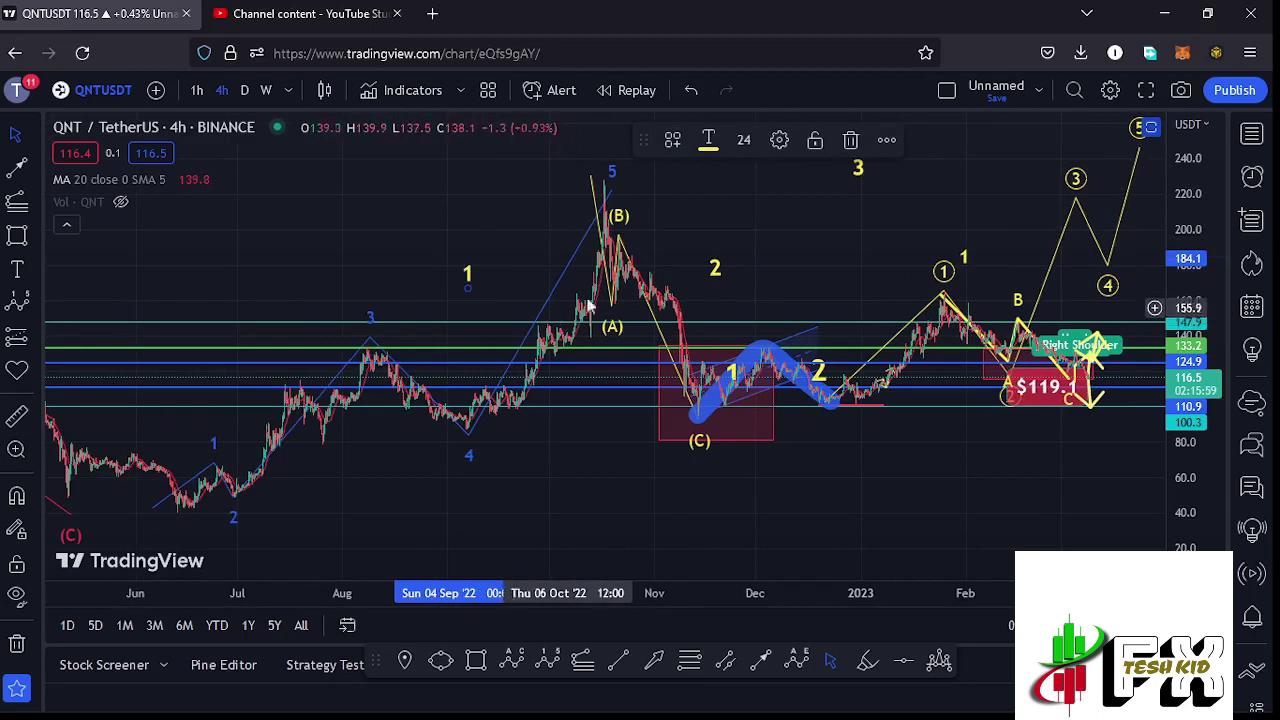
{"action": "left_click", "coordinate": [715, 268]}
{"action": "left_click_drag", "start_coordinate": [715, 268], "coordinate": [710, 271]}
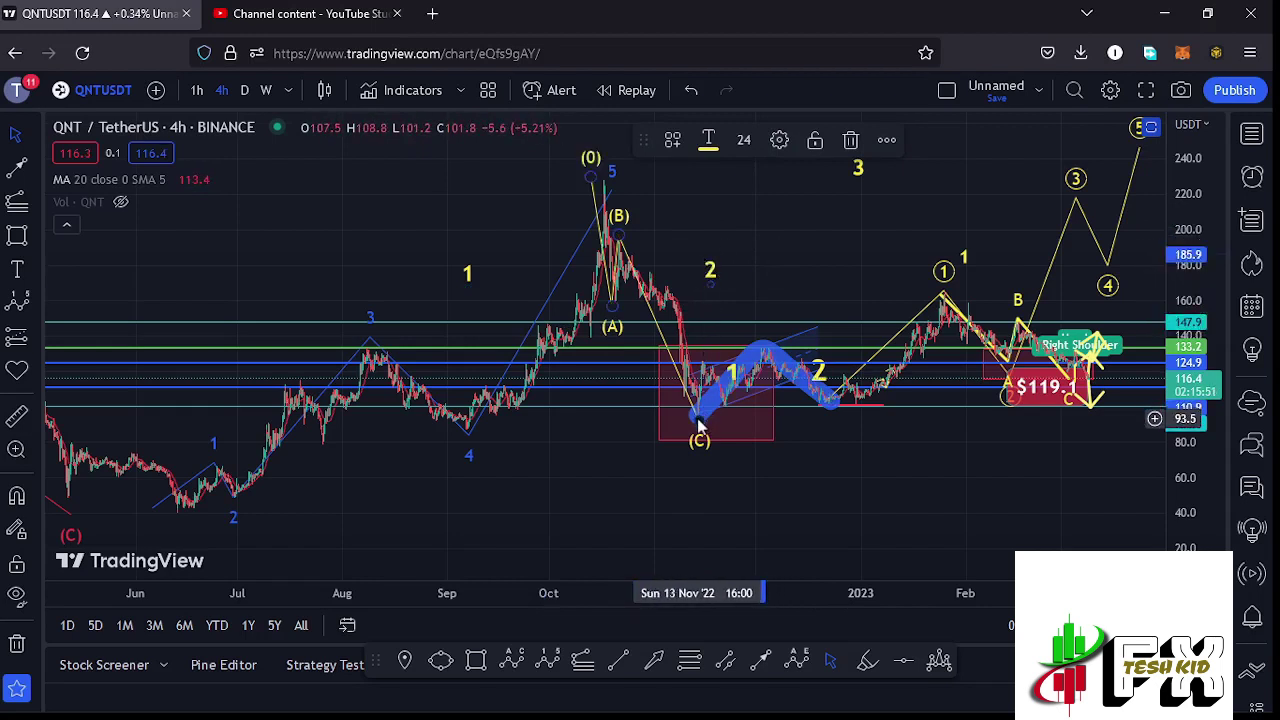
- Check the yellow wave label 3 above the December wave-2 area near 220, panning up and right
{"action": "scroll", "coordinate": [700, 428], "scroll_direction": "down", "scroll_amount": 2}
{"action": "left_click_drag", "start_coordinate": [906, 248], "coordinate": [798, 336]}
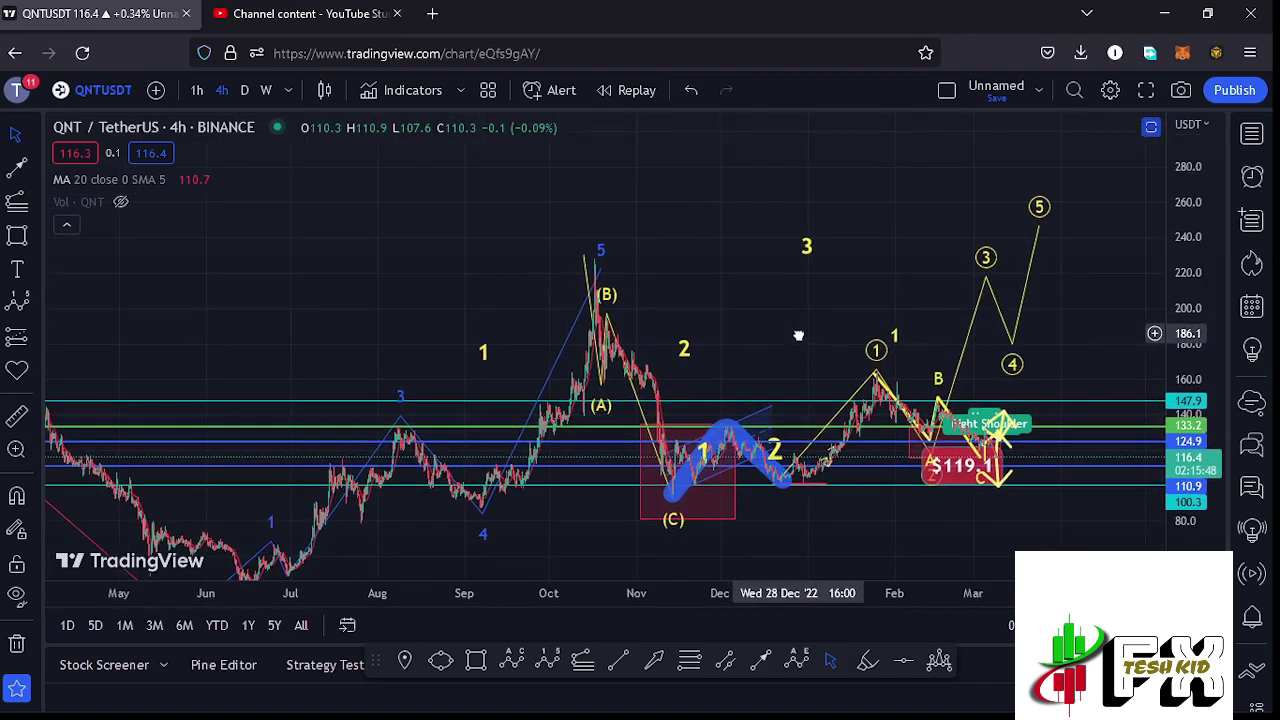
{"action": "left_click", "coordinate": [814, 264]}
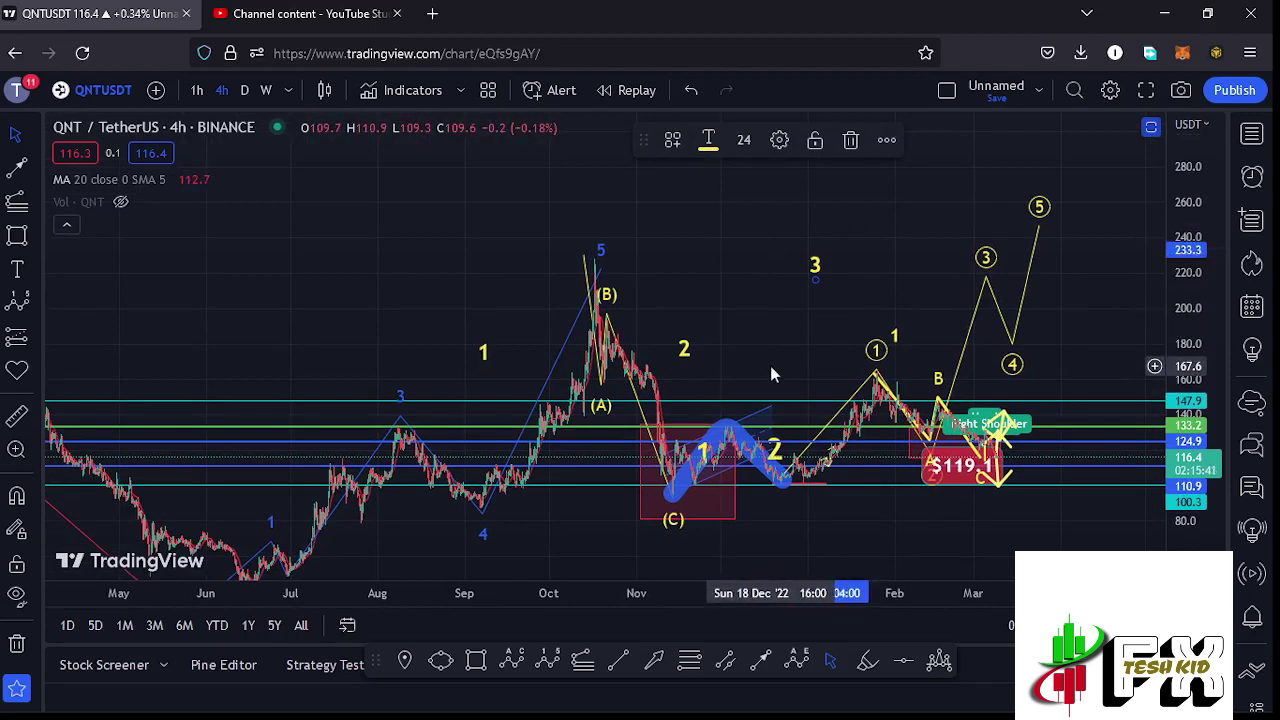
{"action": "left_click_drag", "start_coordinate": [770, 375], "coordinate": [777, 363]}
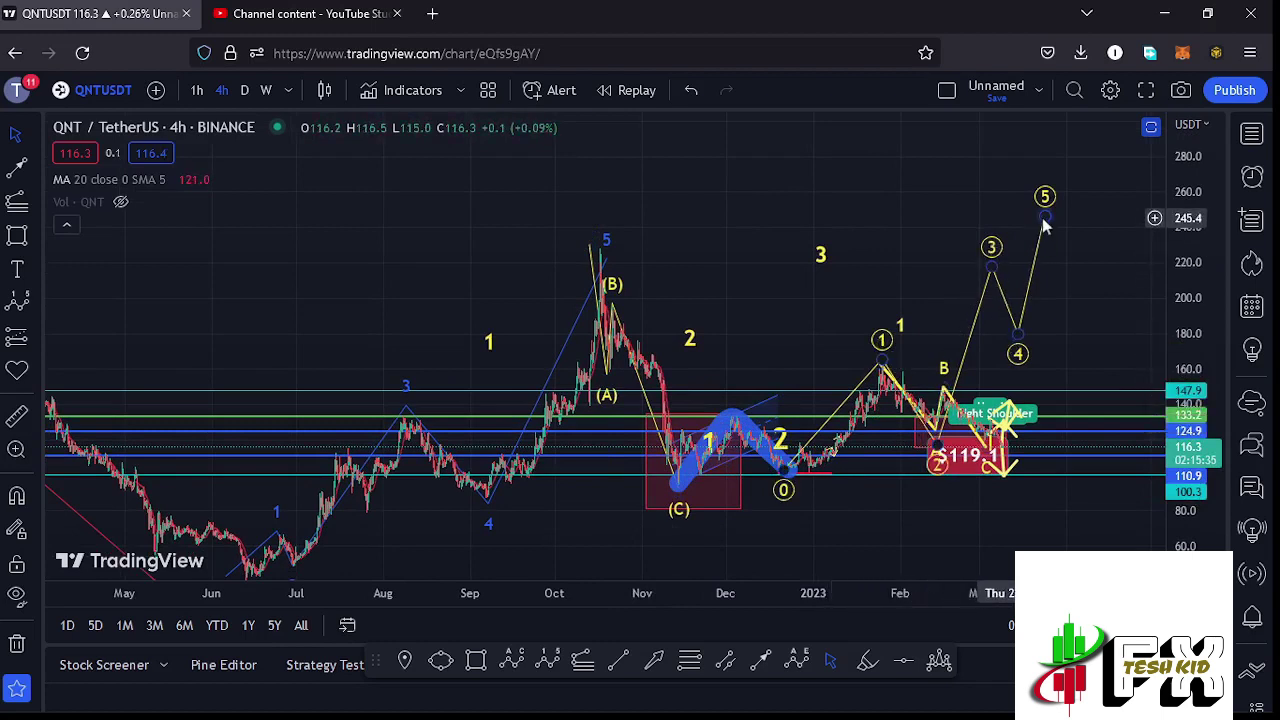
{"action": "left_click", "coordinate": [822, 250]}
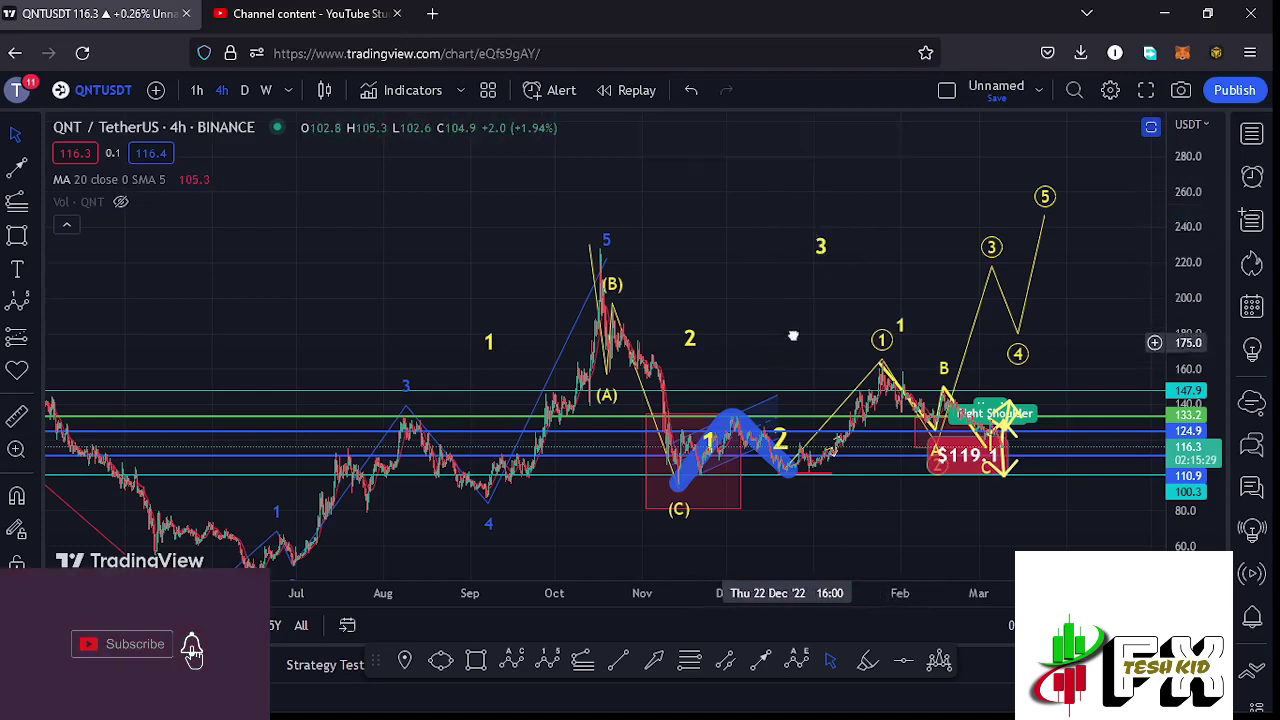
{"action": "left_click_drag", "start_coordinate": [791, 334], "coordinate": [805, 296]}
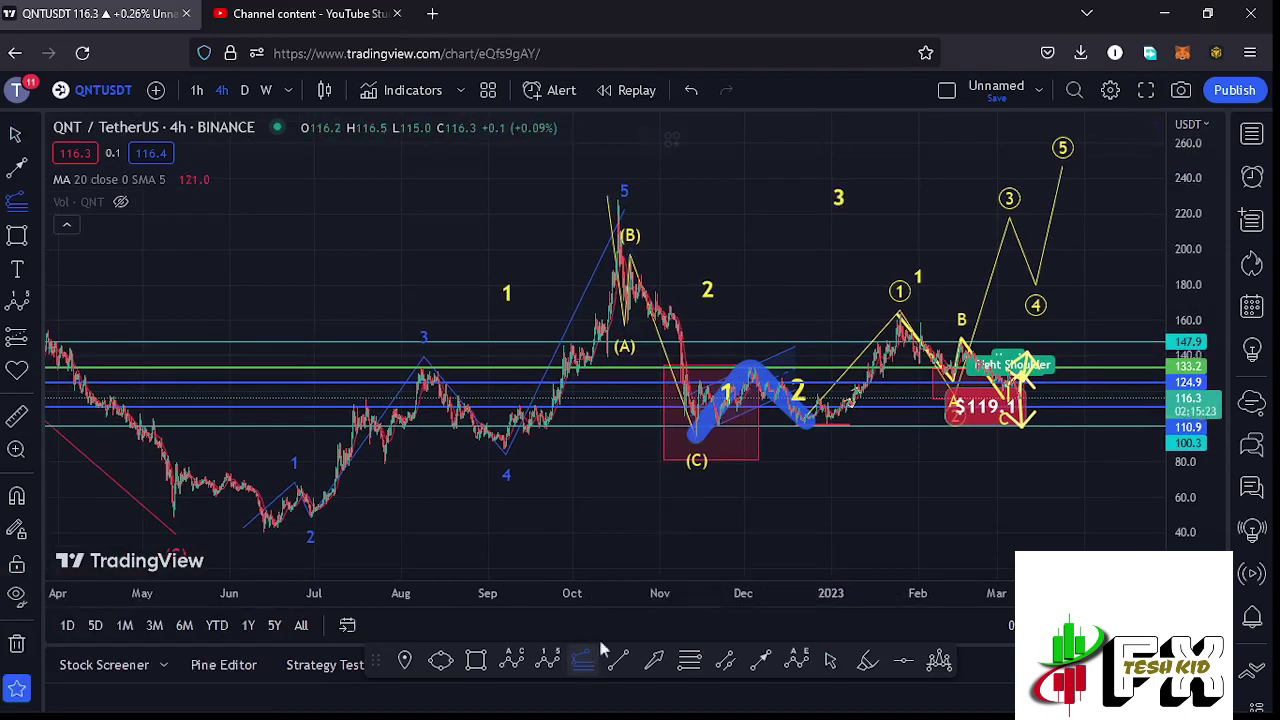
{"action": "left_click", "coordinate": [263, 530]}
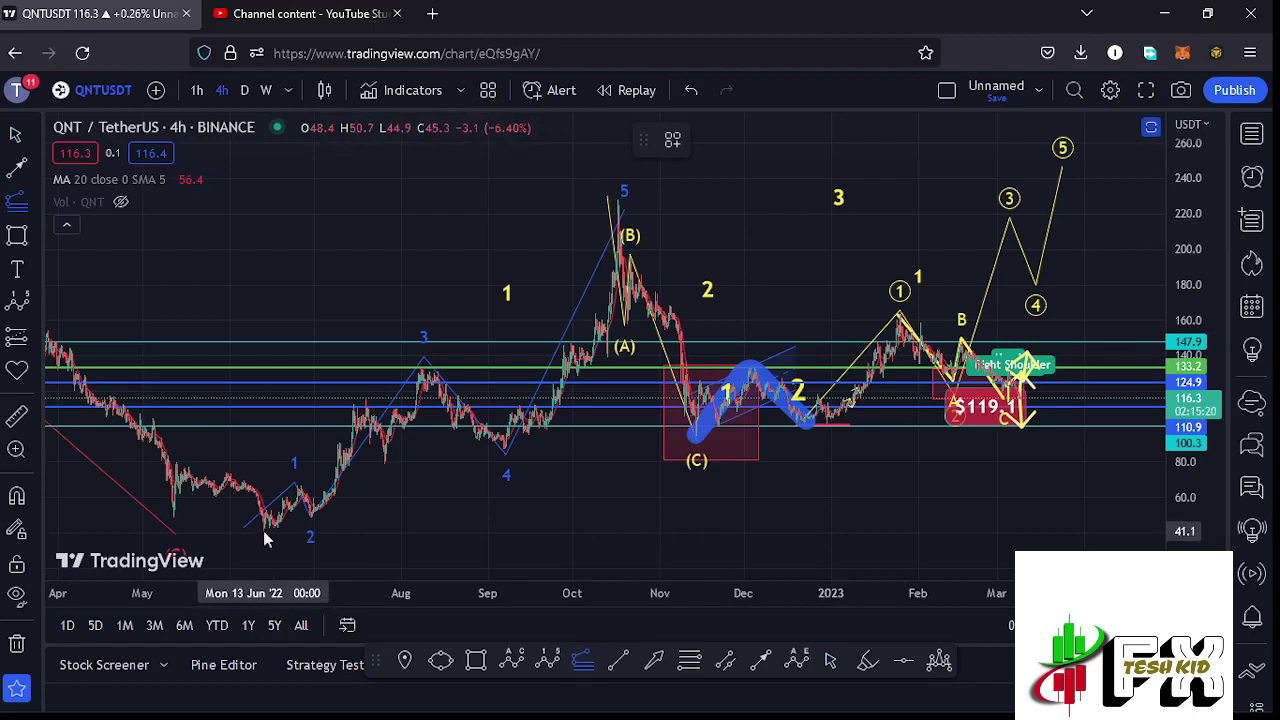
{"action": "left_click", "coordinate": [618, 197]}
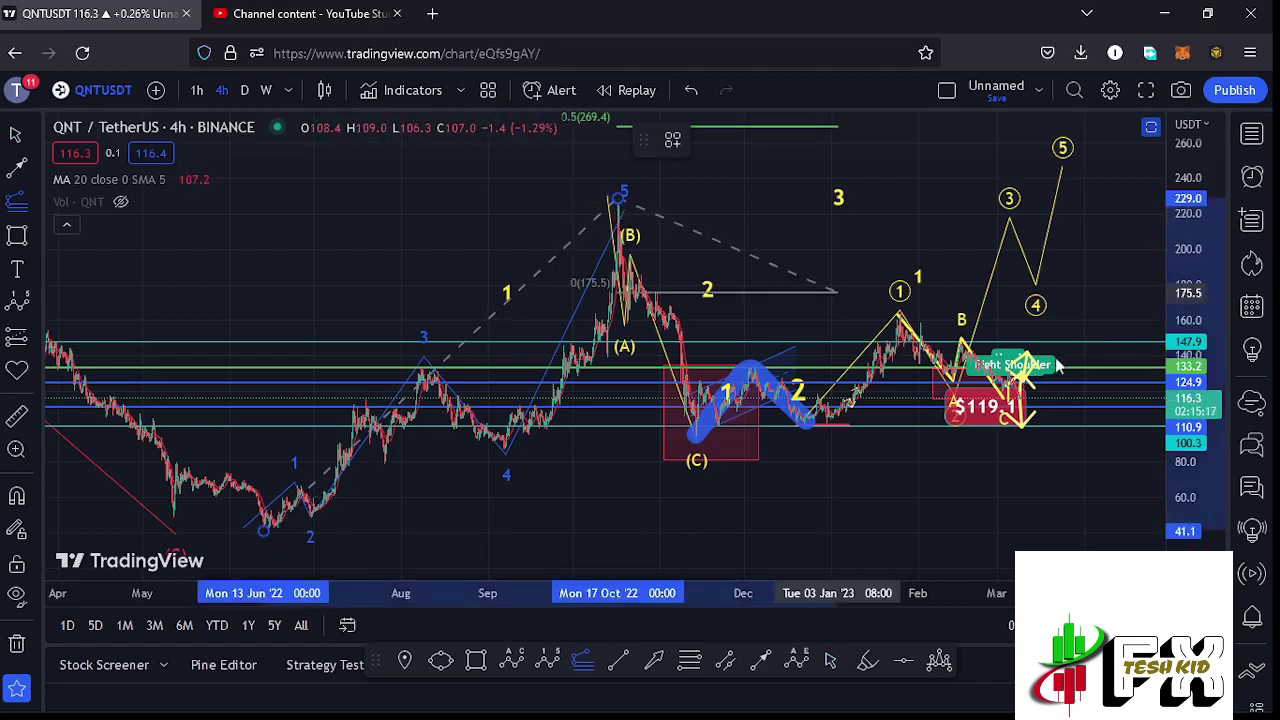
{"action": "left_click", "coordinate": [1099, 436]}
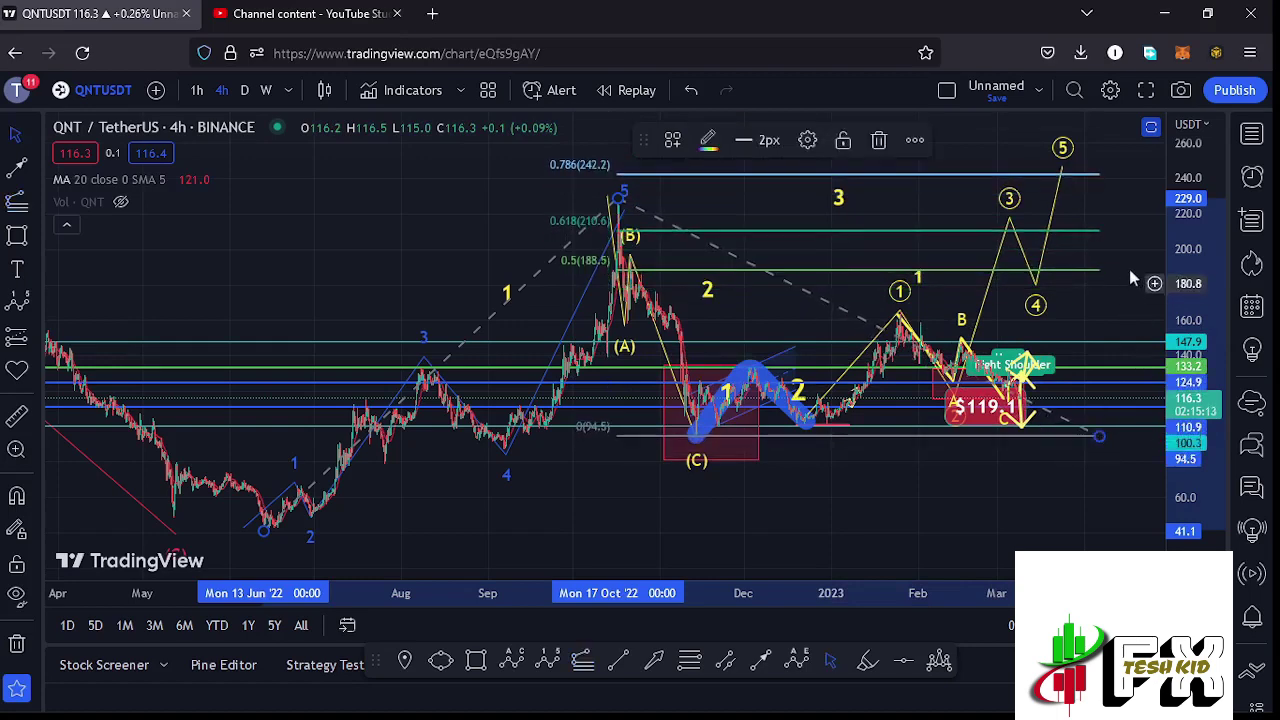
{"action": "left_click_drag", "start_coordinate": [1187, 297], "coordinate": [1187, 350]}
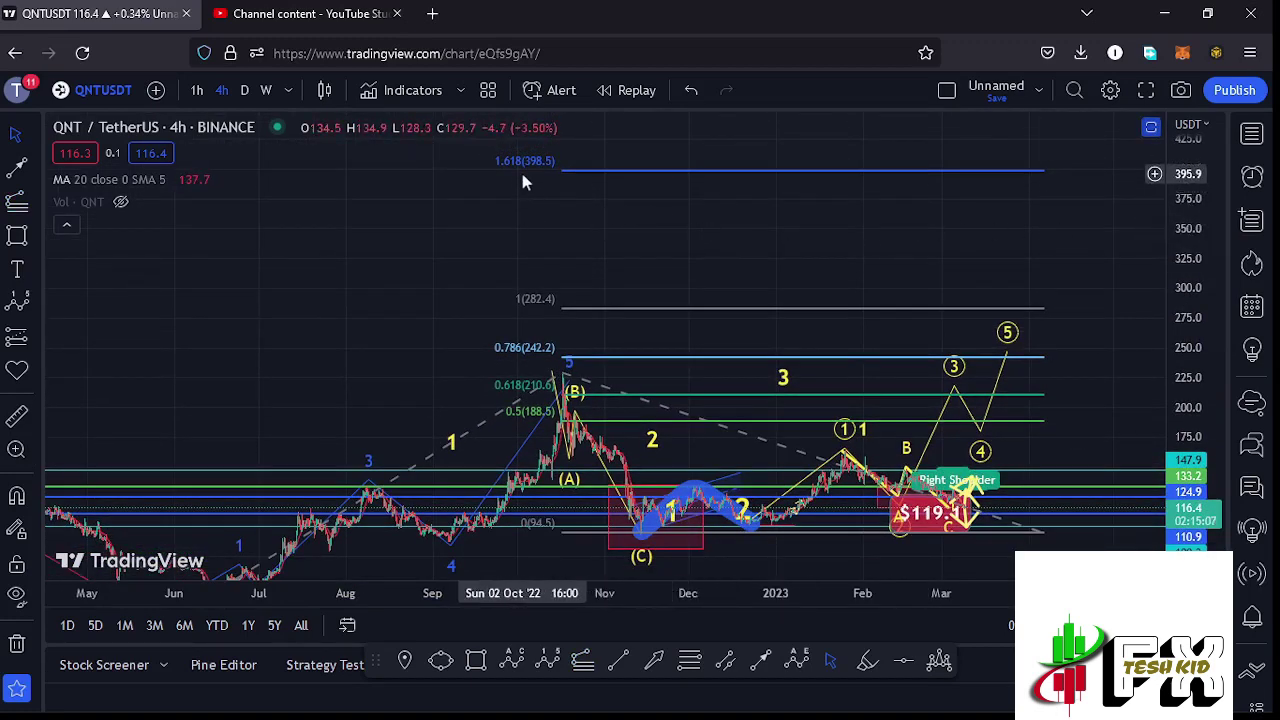
{"action": "left_click_drag", "start_coordinate": [858, 271], "coordinate": [841, 219]}
{"action": "left_click_drag", "start_coordinate": [1120, 295], "coordinate": [1128, 228]}
{"action": "left_click_drag", "start_coordinate": [1183, 418], "coordinate": [972, 498]}
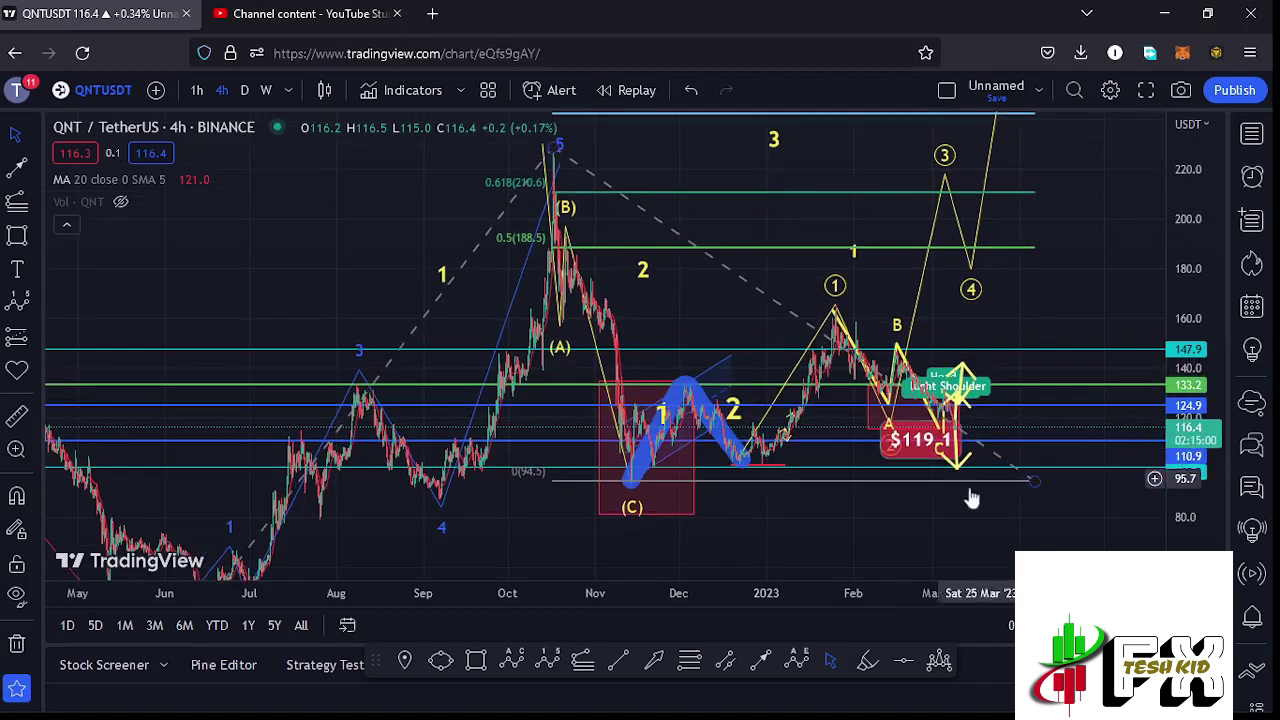
{"action": "left_click", "coordinate": [1032, 485]}
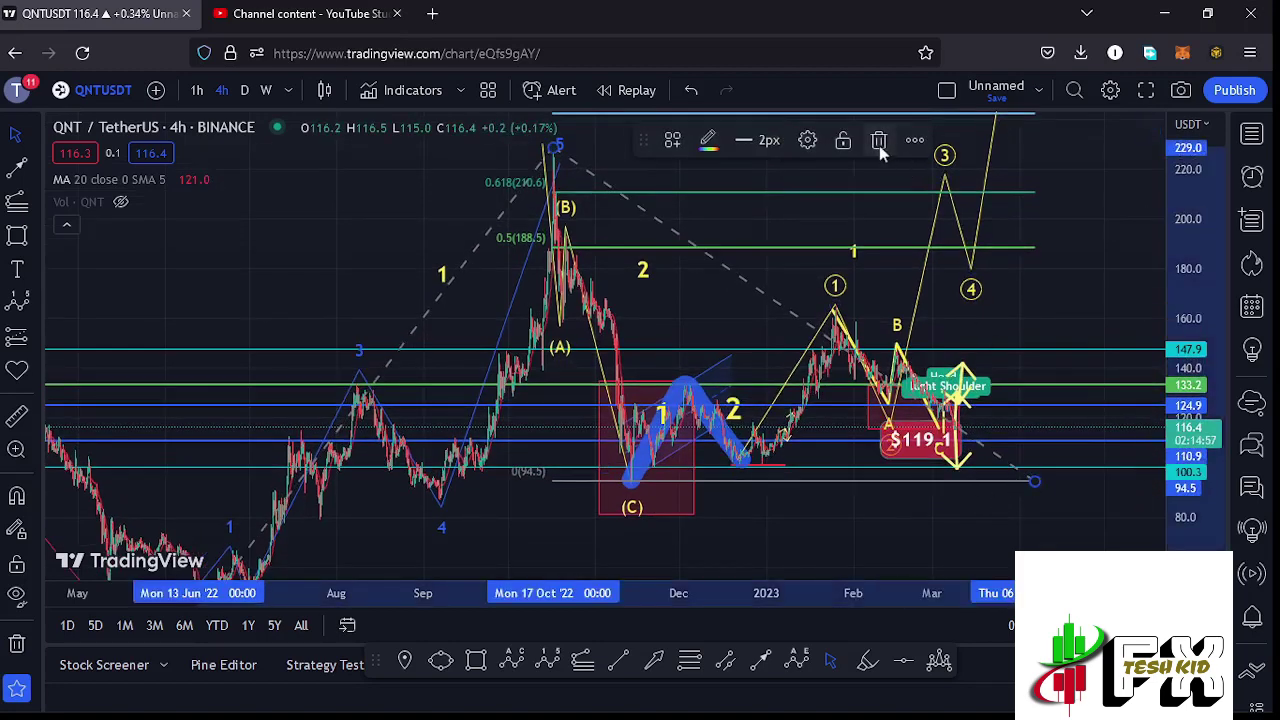
{"action": "left_click", "coordinate": [879, 140]}
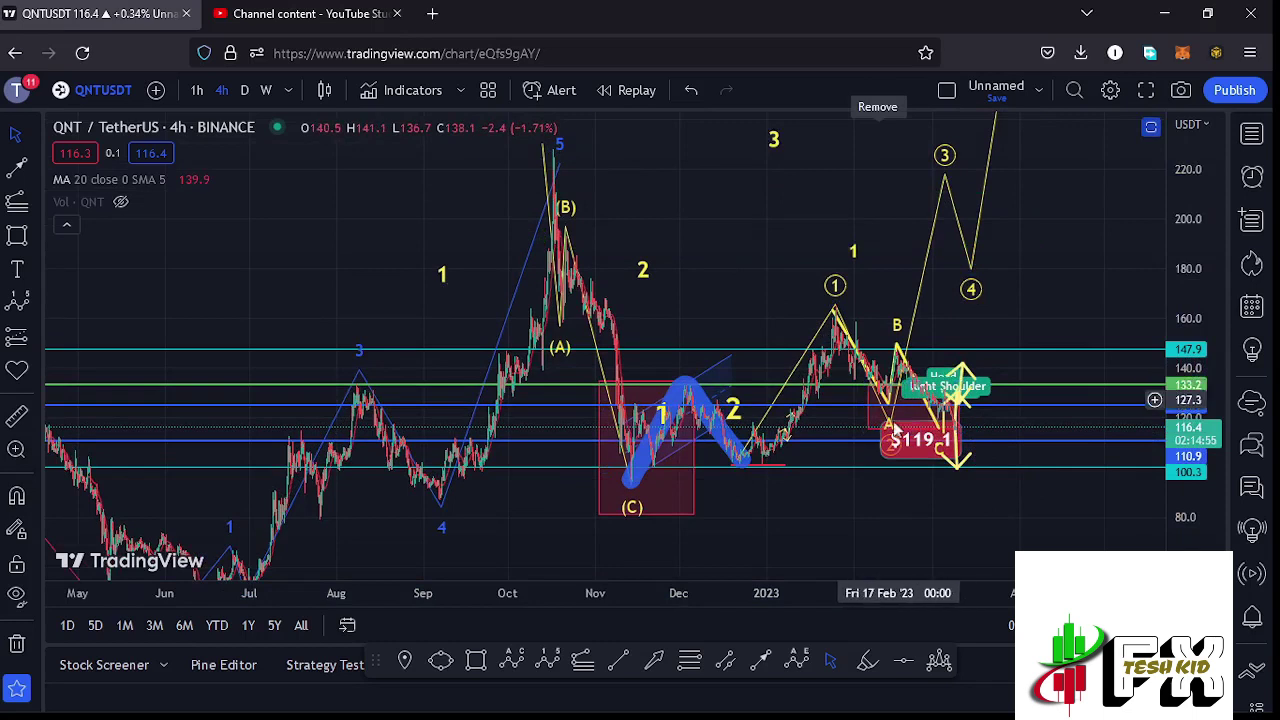
- Drag the head-and-shoulders drawing's final point down toward 97.5, then deselect and pan right
{"action": "left_click", "coordinate": [961, 432]}
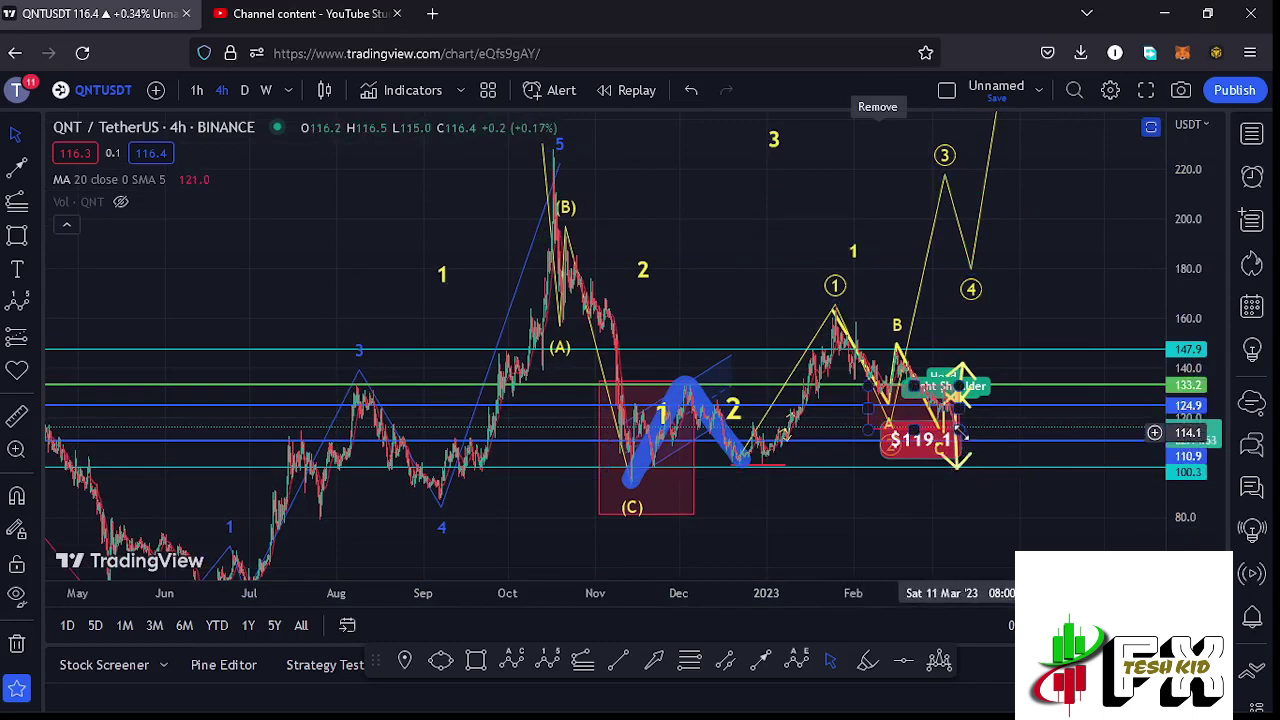
{"action": "left_click_drag", "start_coordinate": [957, 469], "coordinate": [985, 482]}
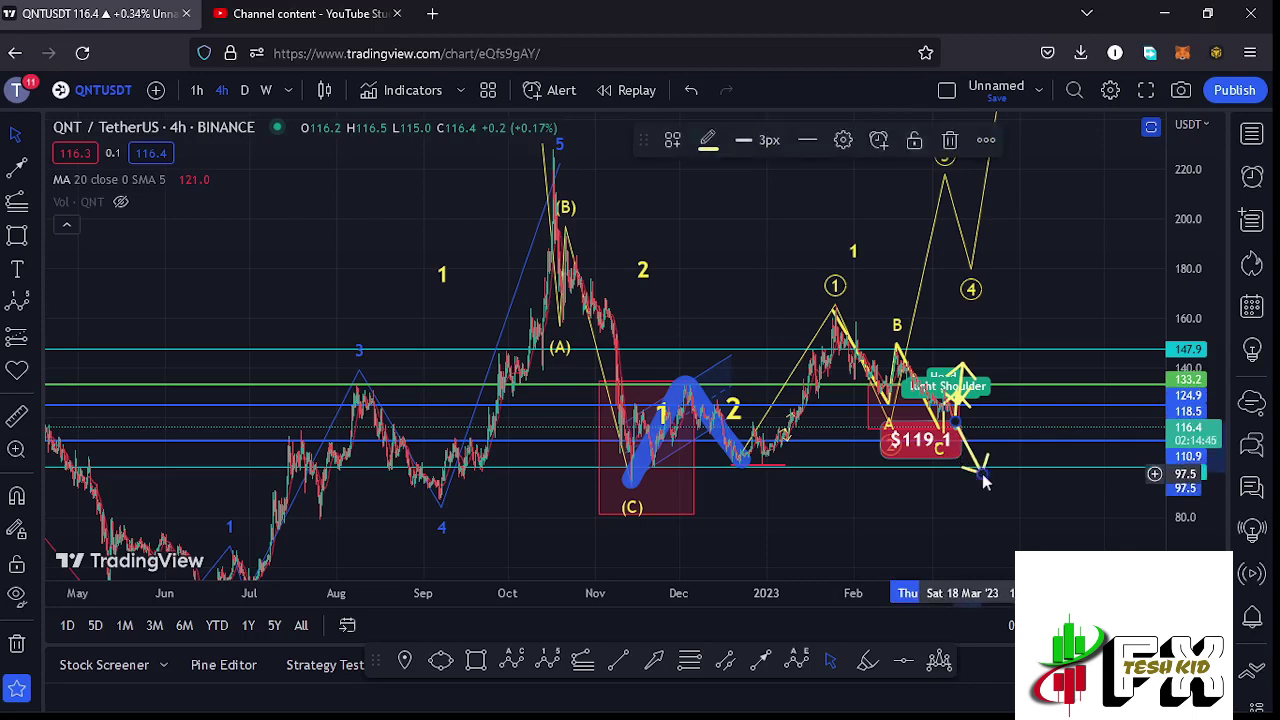
{"action": "left_click", "coordinate": [840, 528]}
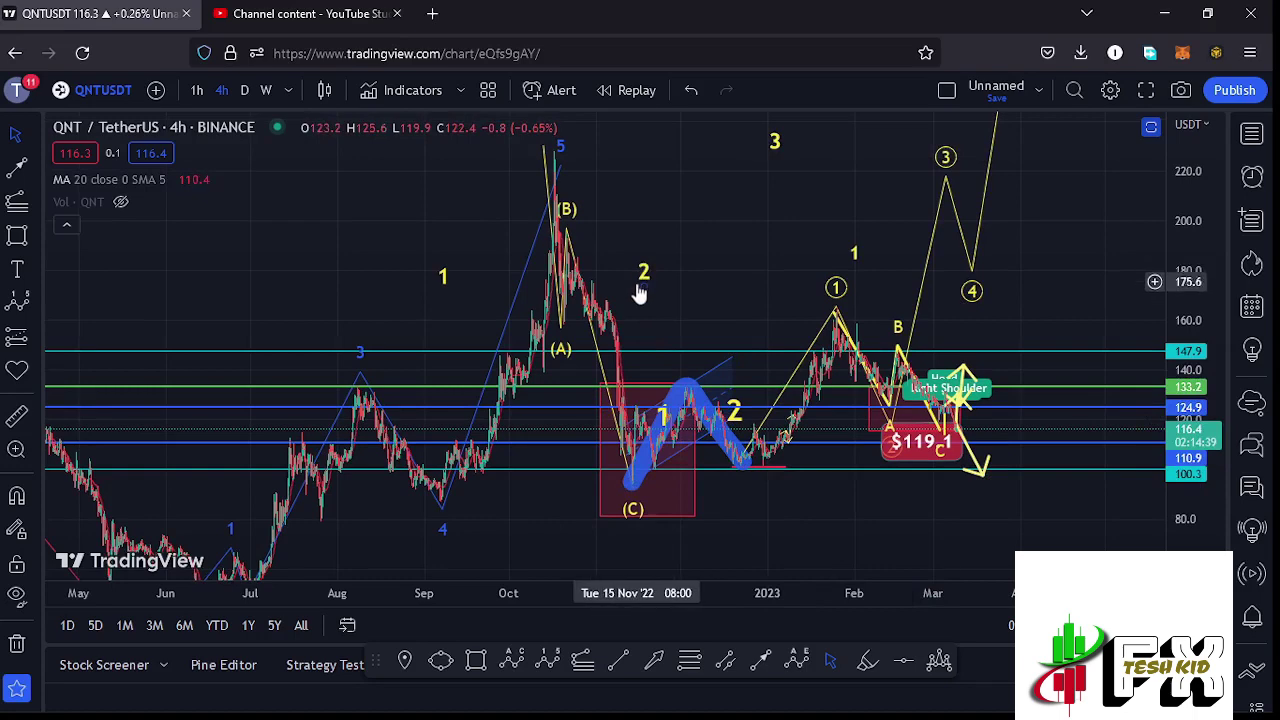
{"action": "scroll", "coordinate": [640, 280], "scroll_direction": "up", "scroll_amount": 4}
{"action": "left_click_drag", "start_coordinate": [590, 315], "coordinate": [645, 316]}
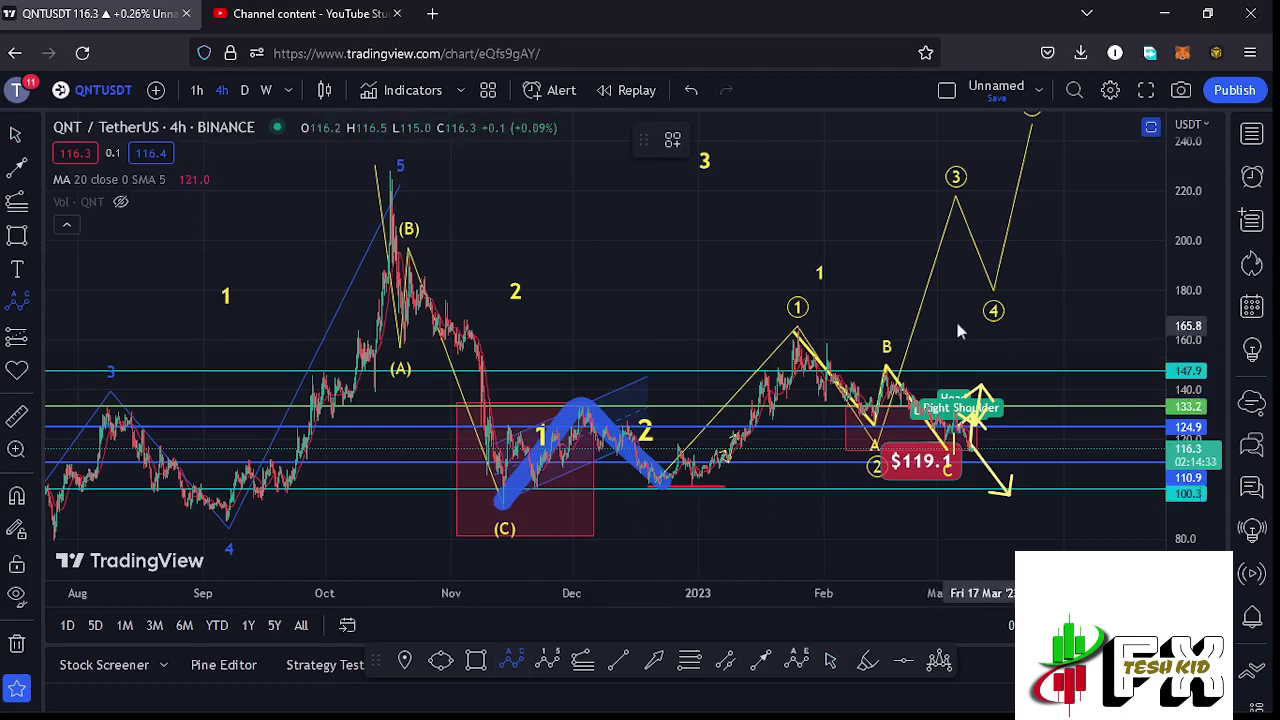
- Draw the ABC correction wave from the October peak to the November low, late-January peak and March
{"action": "left_click", "coordinate": [383, 196]}
{"action": "left_click", "coordinate": [537, 500]}
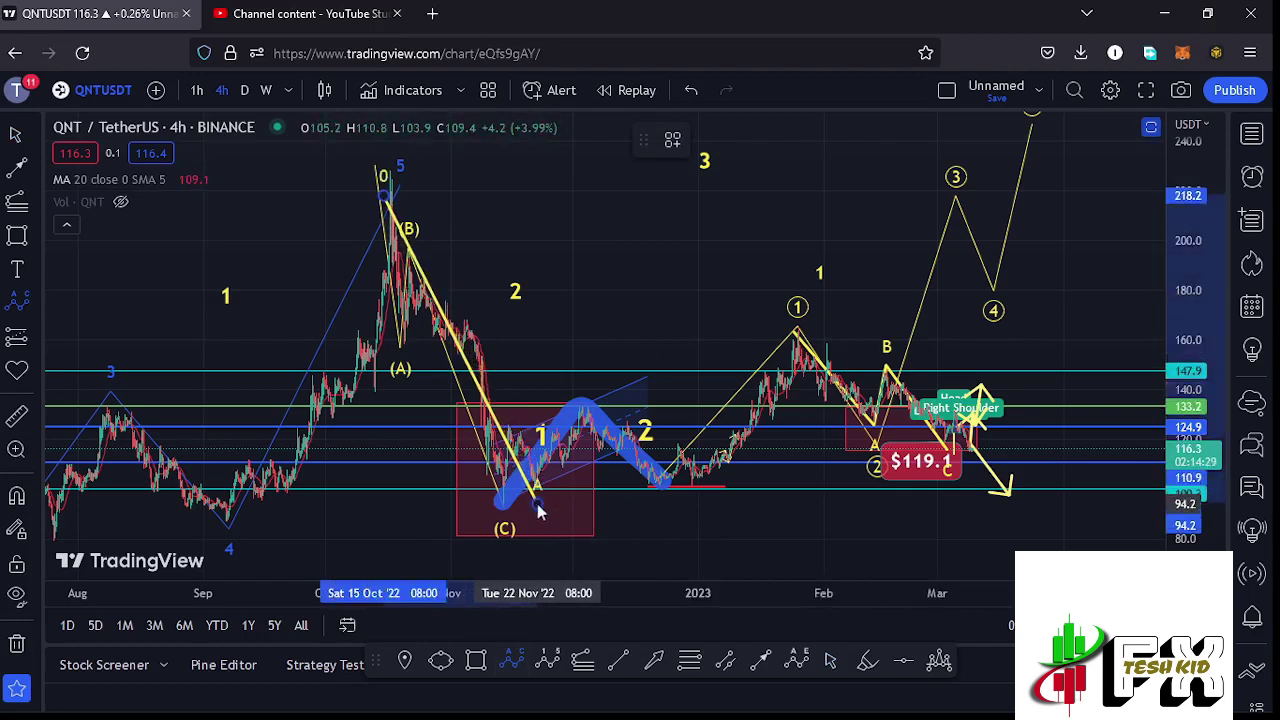
{"action": "left_click", "coordinate": [799, 327]}
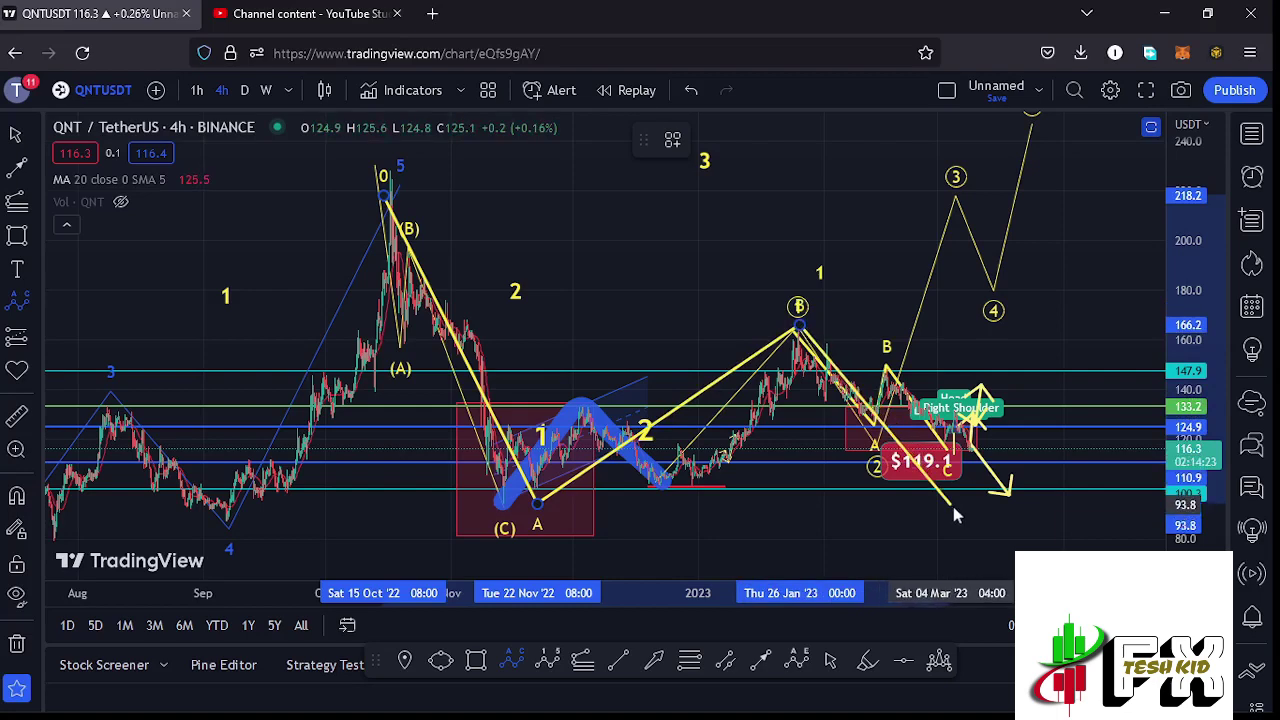
{"action": "left_click", "coordinate": [983, 564]}
- Move the yellow wave 3 label lower and to the right
{"action": "left_click_drag", "start_coordinate": [609, 318], "coordinate": [583, 277]}
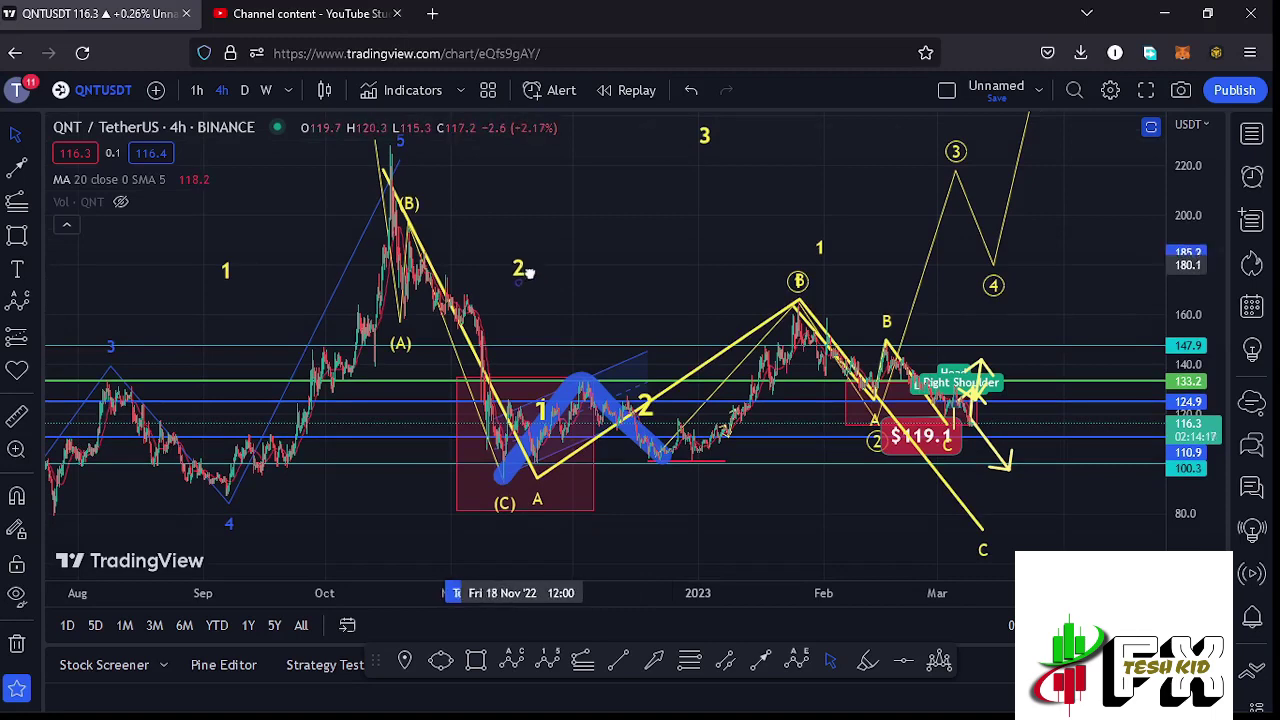
{"action": "left_click_drag", "start_coordinate": [701, 253], "coordinate": [617, 305]}
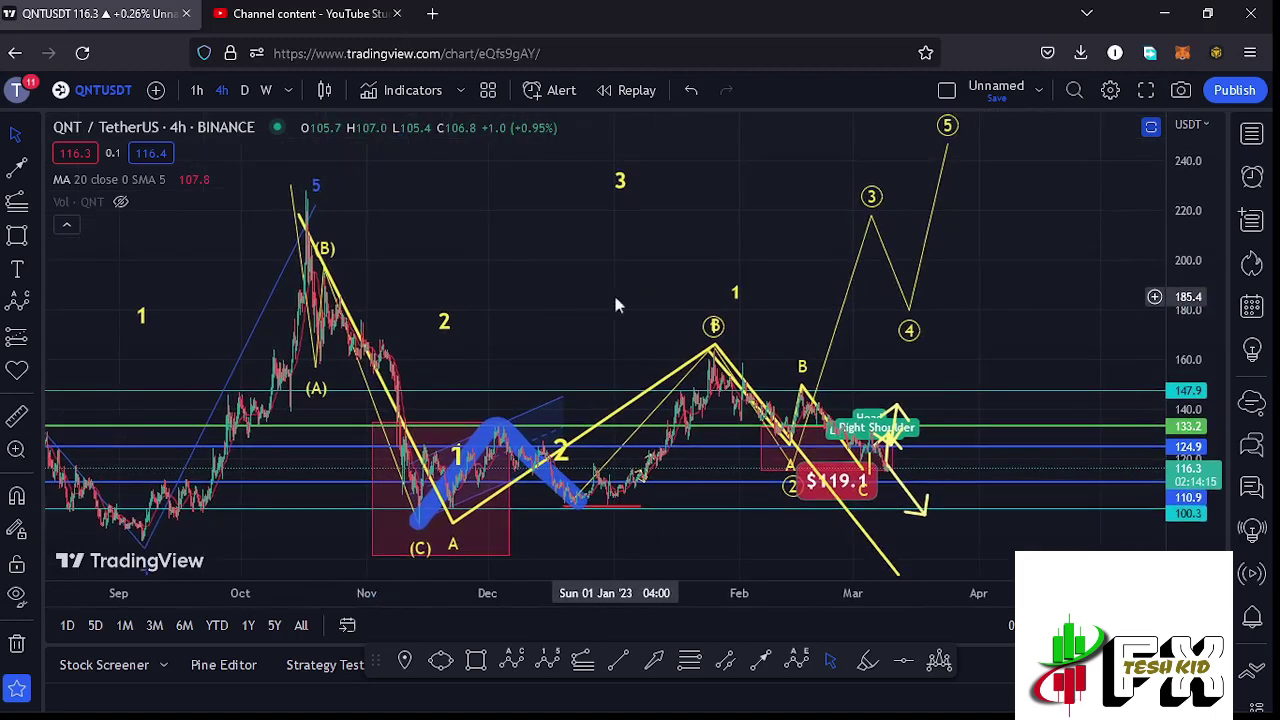
{"action": "left_click_drag", "start_coordinate": [628, 182], "coordinate": [700, 220]}
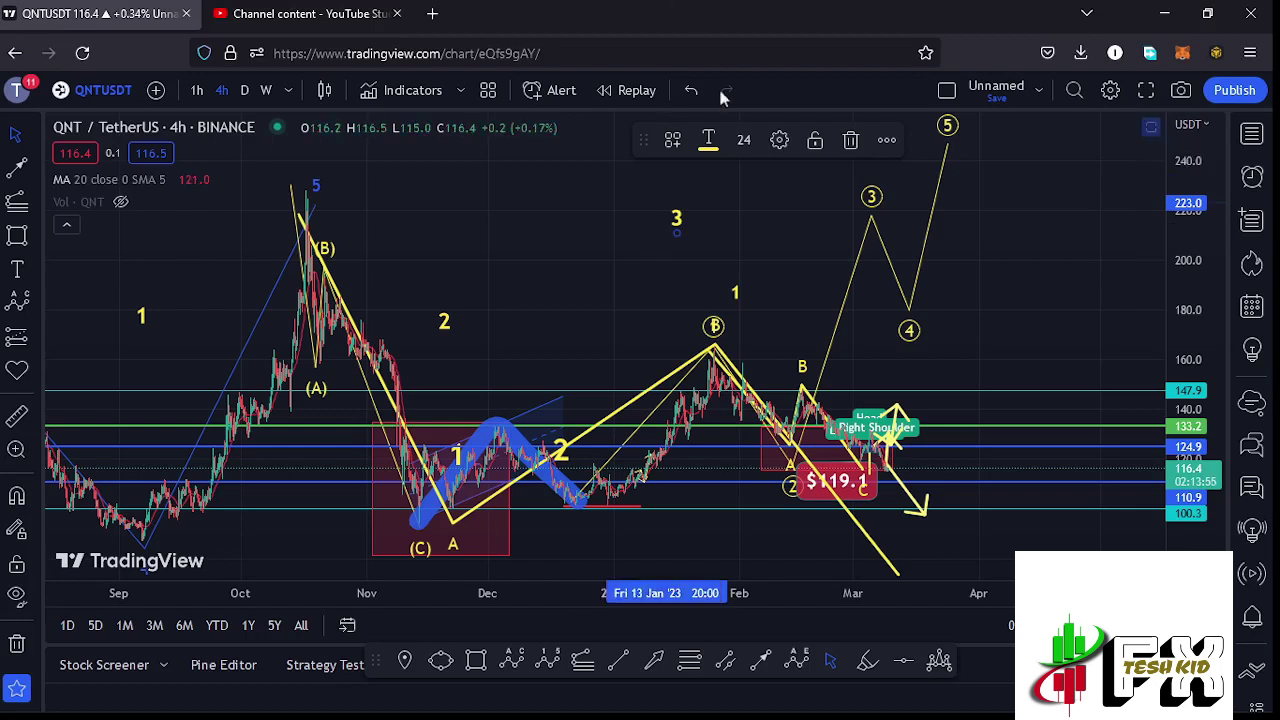
- Restore the RSI and MACD panes, then maximize and restore the RSI pane
{"action": "double_click", "coordinate": [1028, 331]}
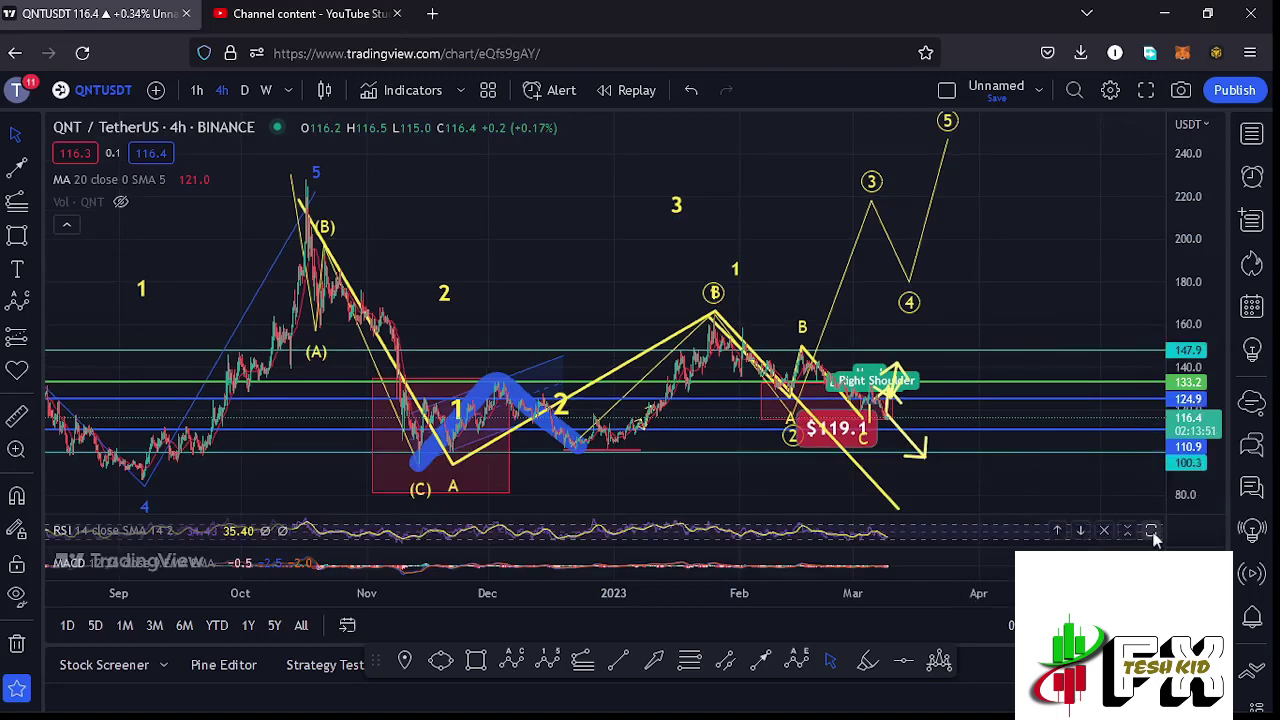
{"action": "left_click", "coordinate": [1151, 531]}
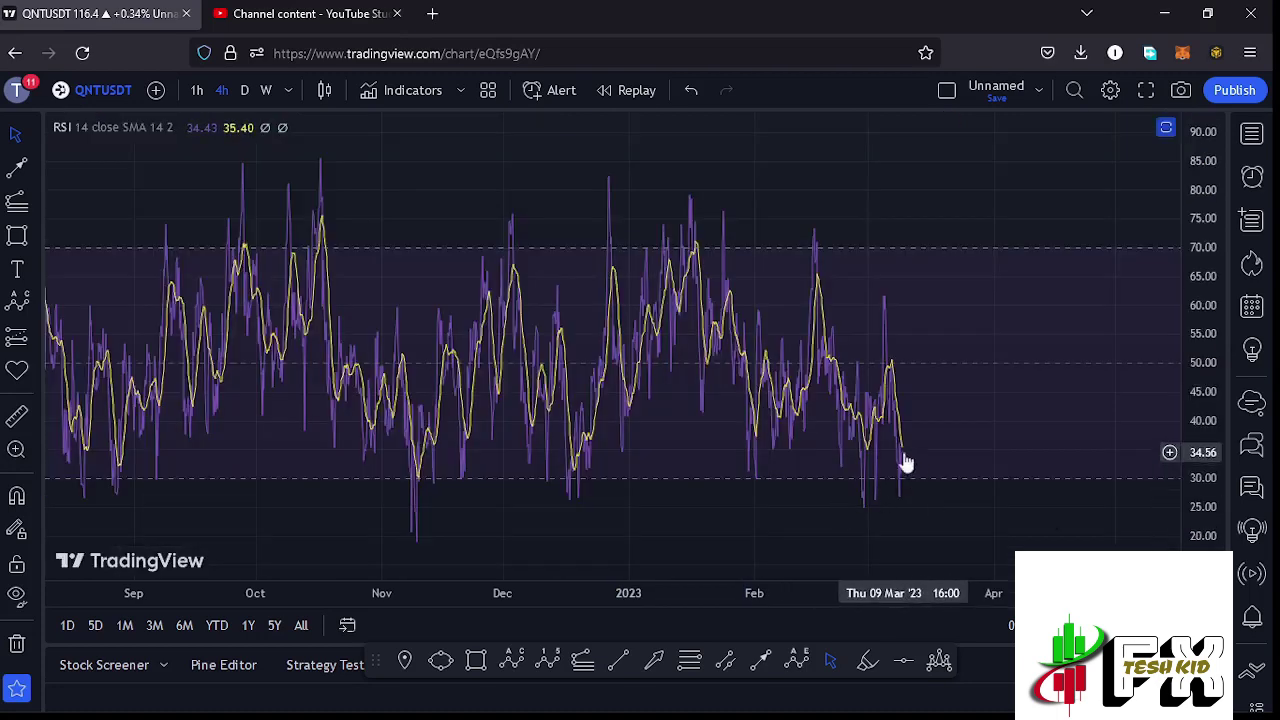
{"action": "left_click", "coordinate": [1166, 130]}
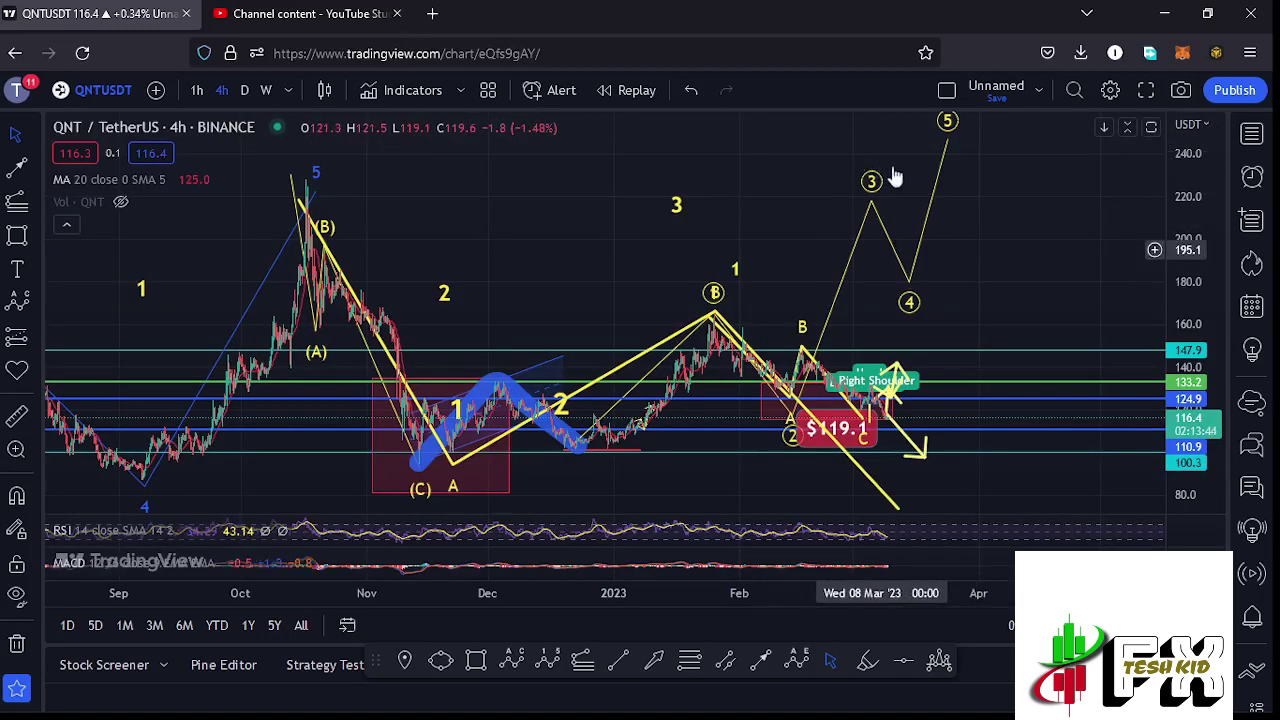
{"action": "left_click", "coordinate": [843, 270]}
{"action": "left_click", "coordinate": [864, 317]}
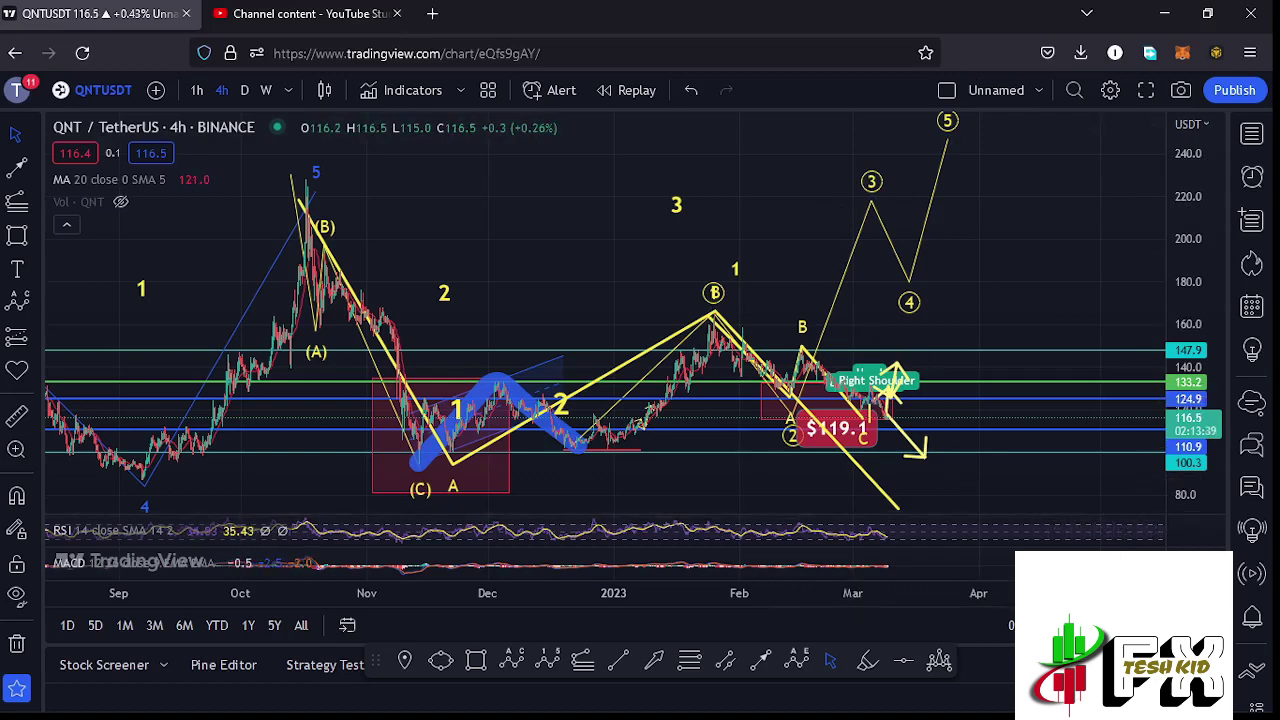
- Maximize the MACD pane and zoom in on the late-January to March bars
{"action": "left_click", "coordinate": [1166, 557]}
{"action": "scroll", "coordinate": [880, 495], "scroll_direction": "up", "scroll_amount": 2}
{"action": "scroll", "coordinate": [830, 490], "scroll_direction": "up", "scroll_amount": 5}
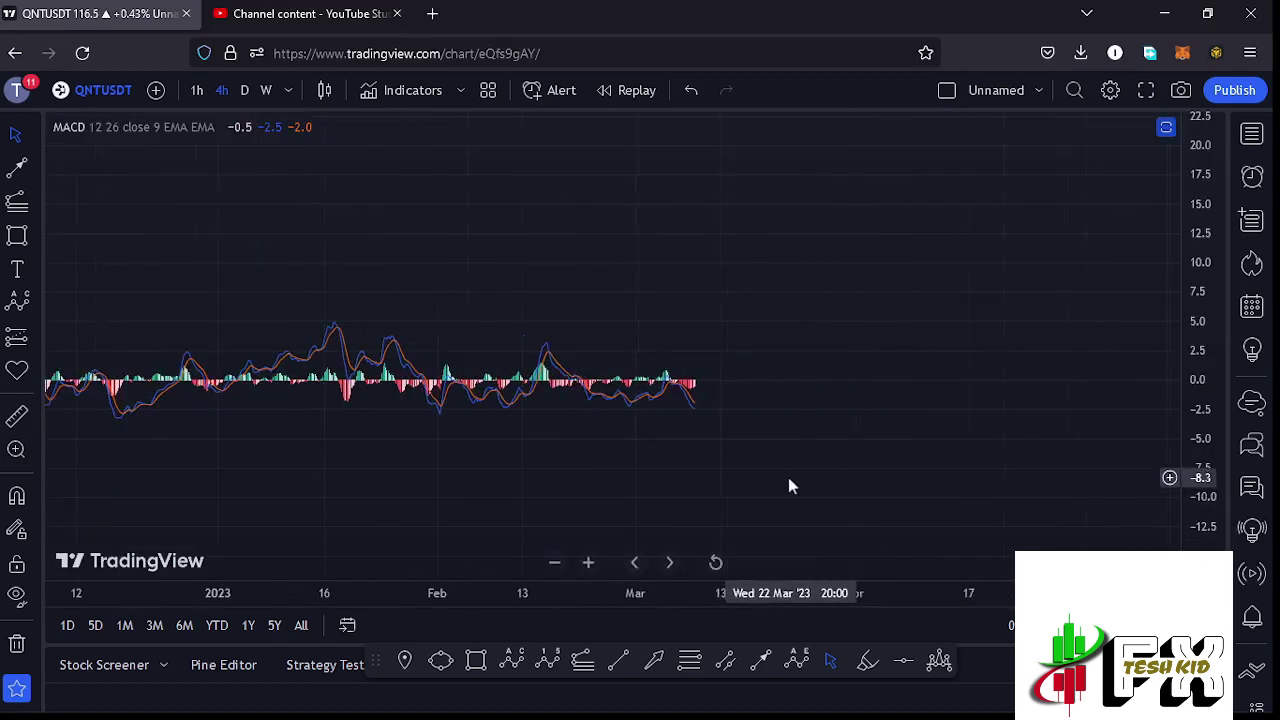
{"action": "left_click_drag", "start_coordinate": [640, 480], "coordinate": [1002, 502]}
{"action": "scroll", "coordinate": [906, 508], "scroll_direction": "up", "scroll_amount": 4}
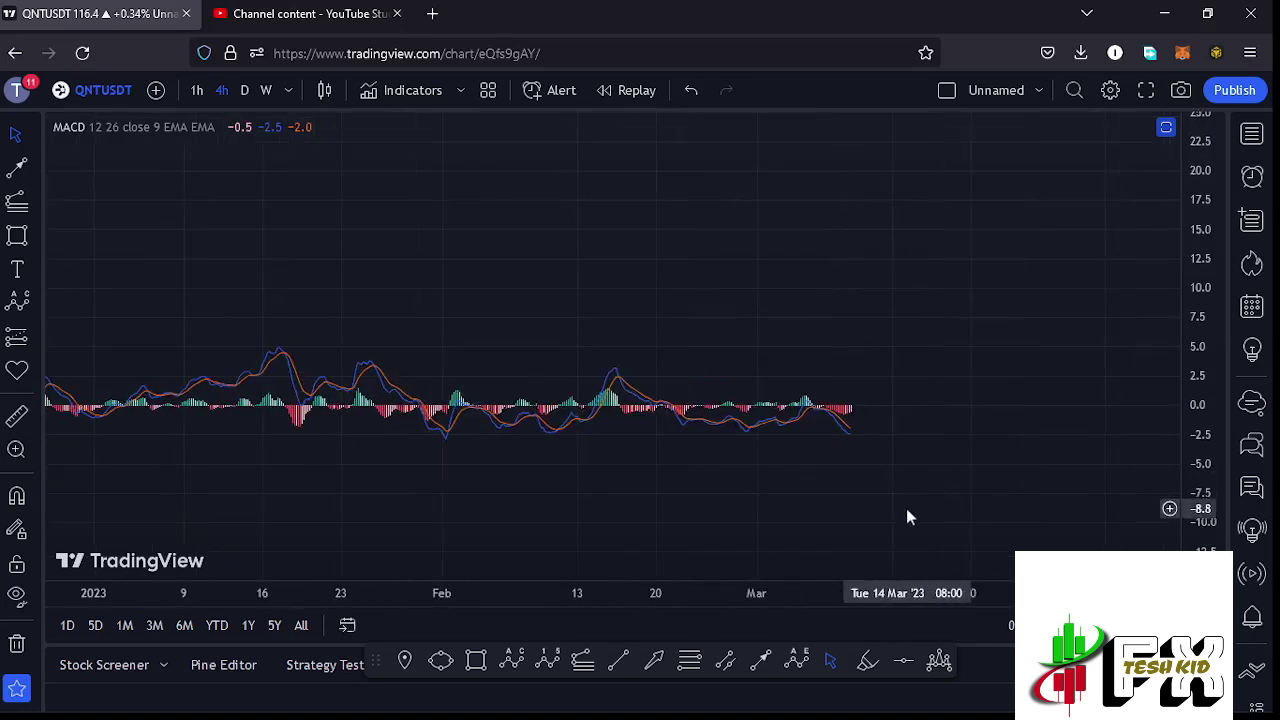